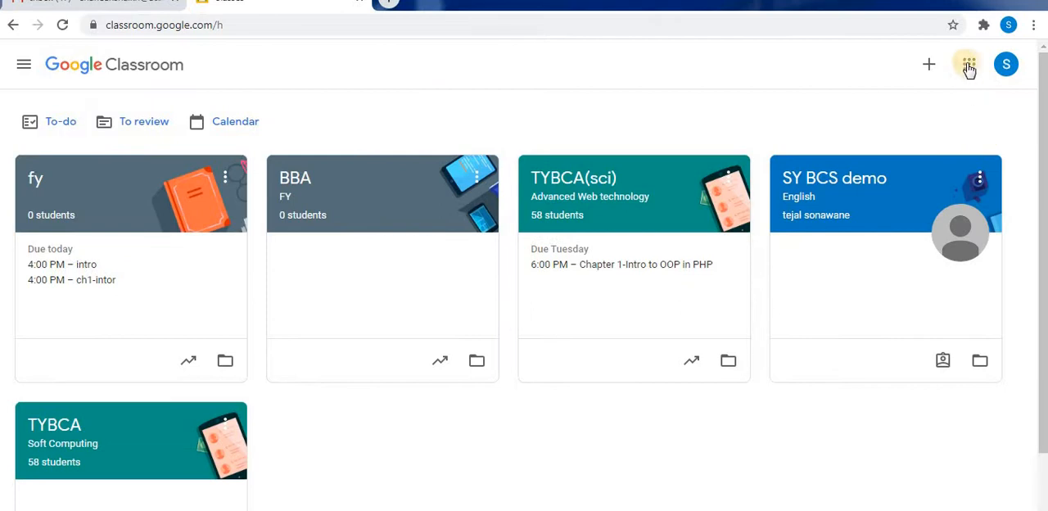
left_click(968, 64)
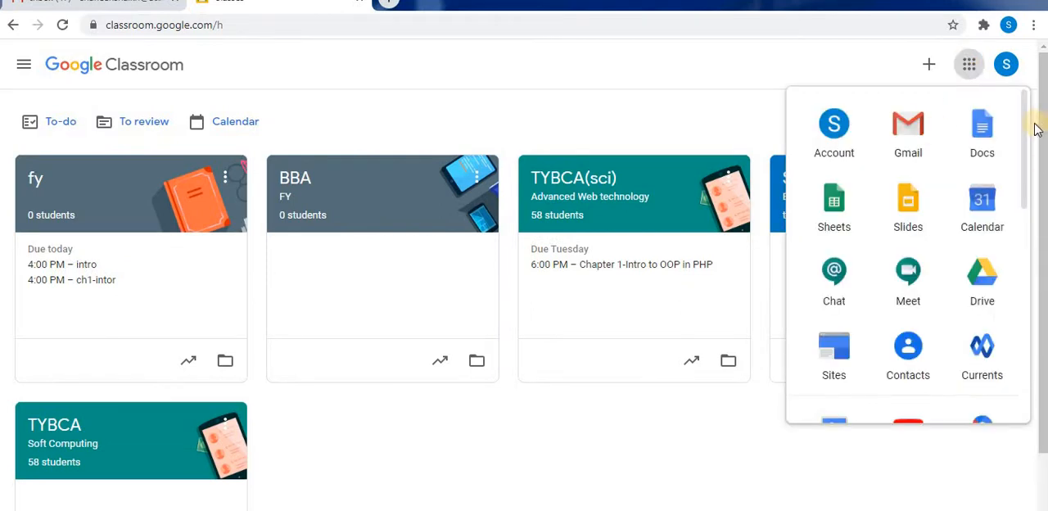
scroll(977, 328, "down", 6)
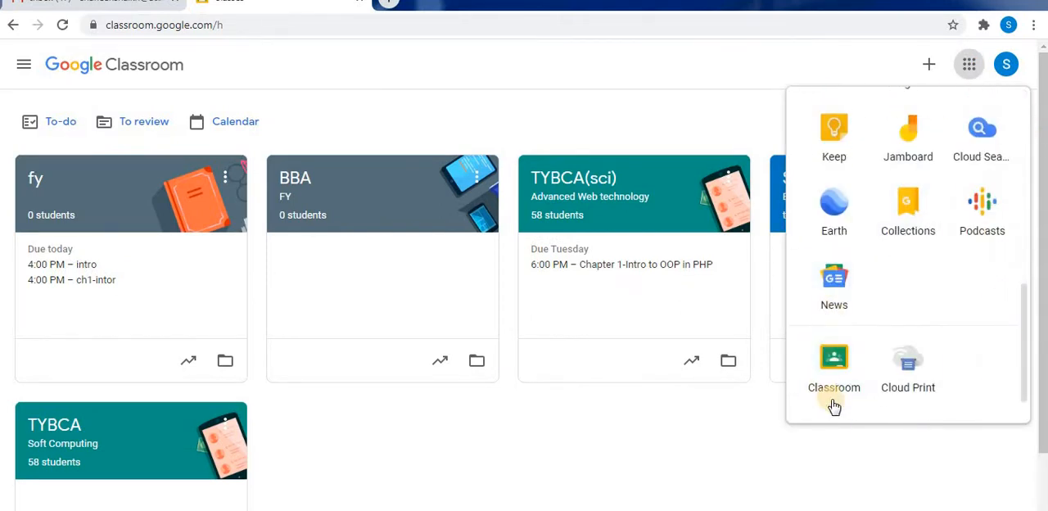
left_click(341, 390)
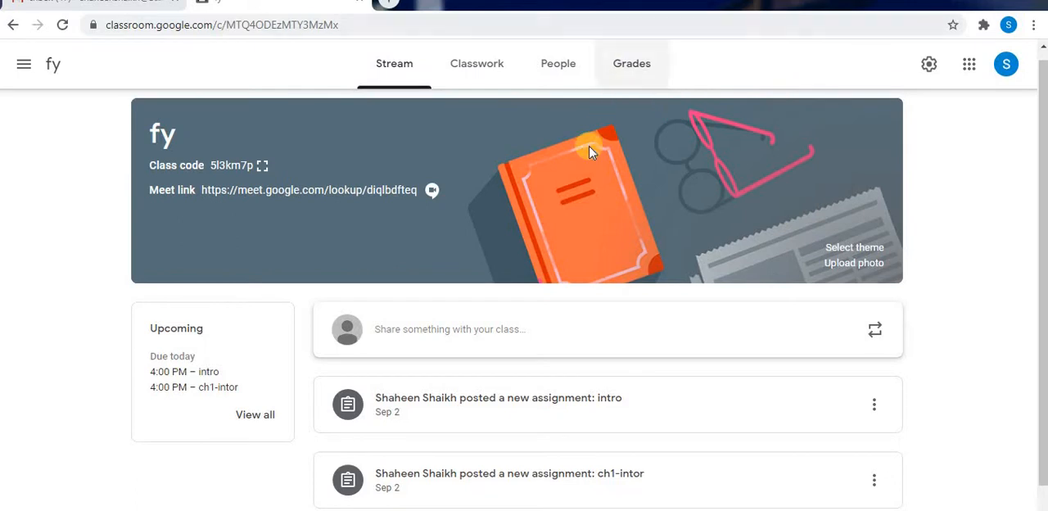
Start a new assignment in the classwork of the fy class.
left_click(459, 65)
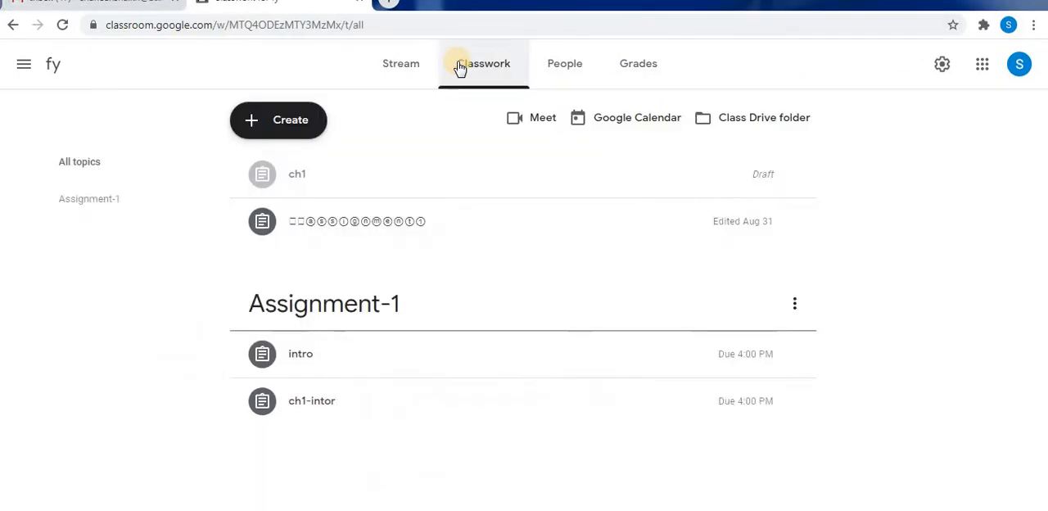
left_click(264, 129)
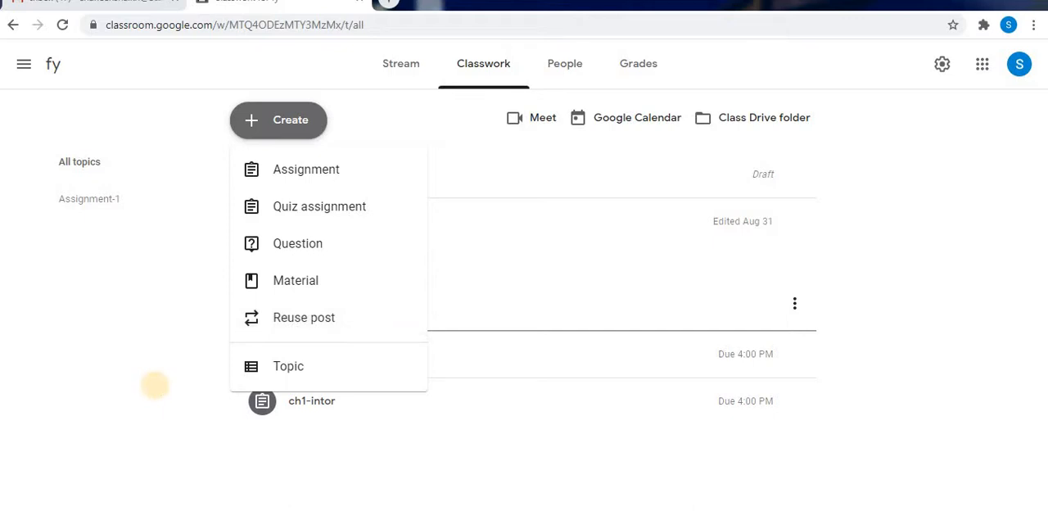
left_click(319, 168)
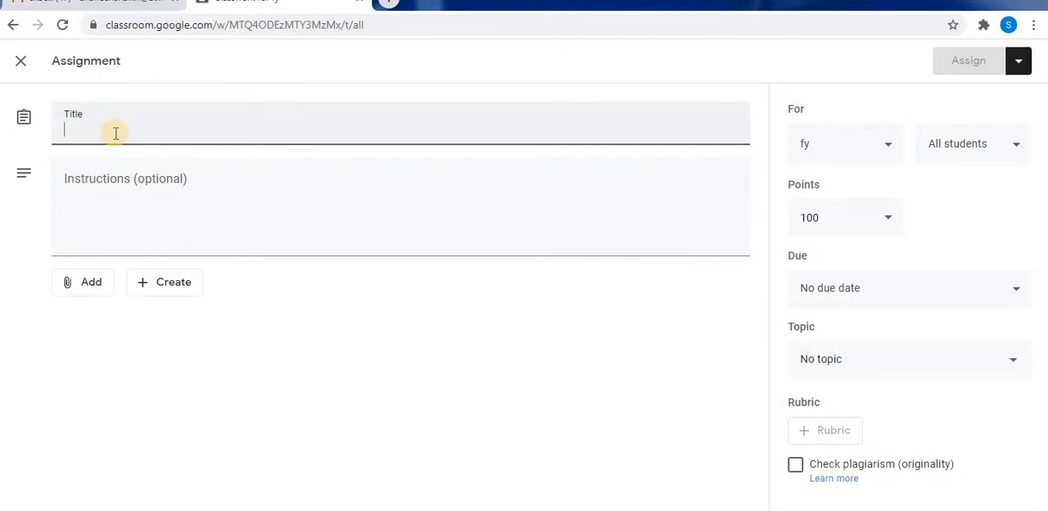
Title the assignment "Intro to Advanced Web Technology".
type("Intro")
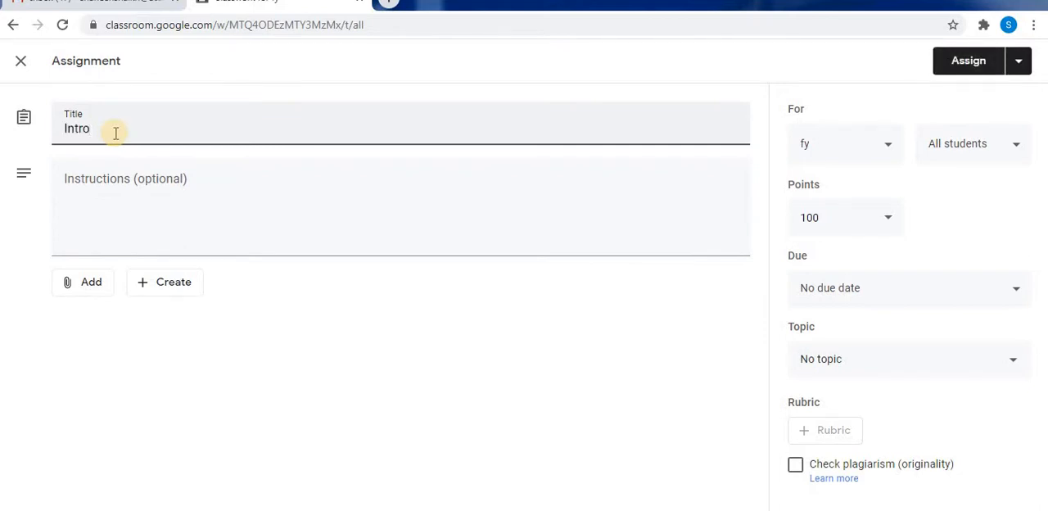
type(" to Ad")
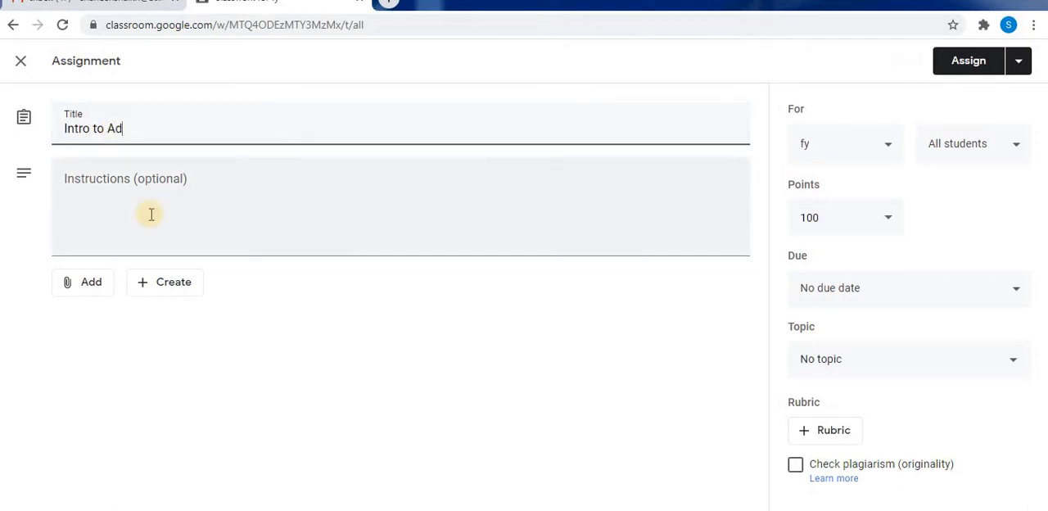
type("vanced Web Te")
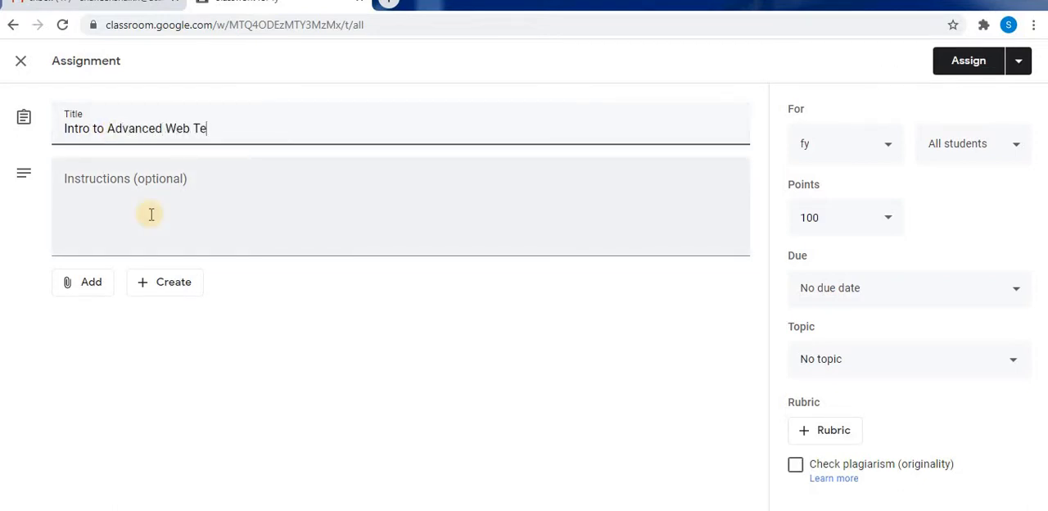
type("chnology")
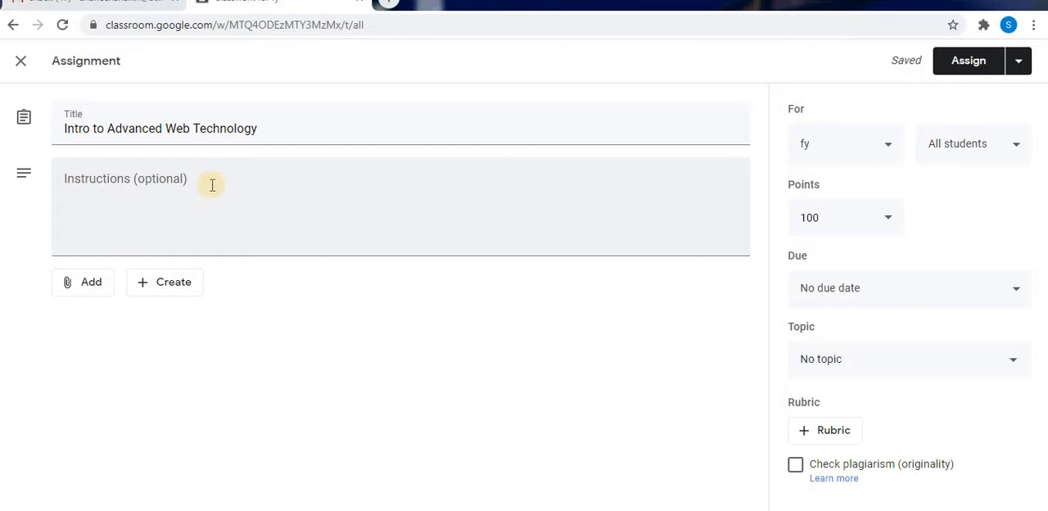
Enter the assignment instructions "Read and Write all questions properly.".
left_click(122, 185)
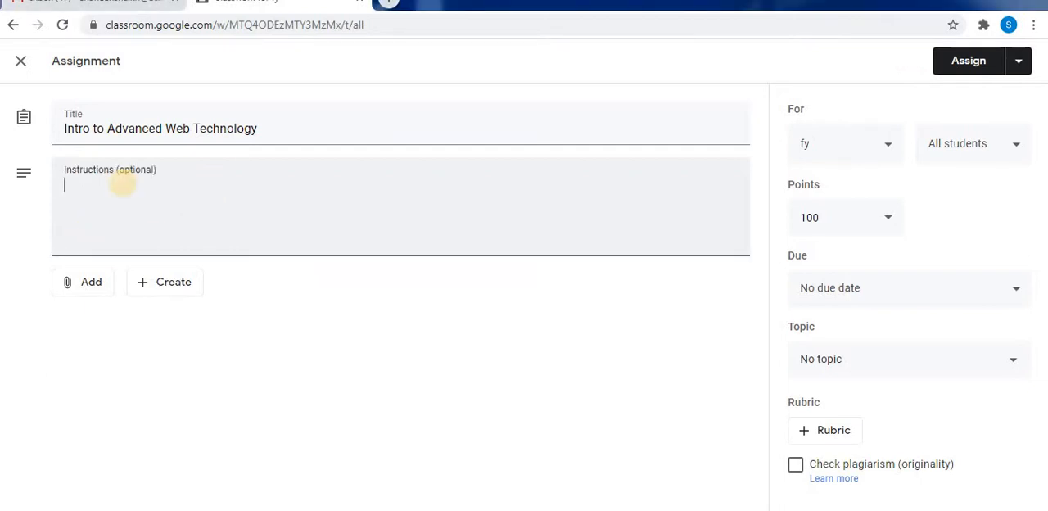
type("Read and w")
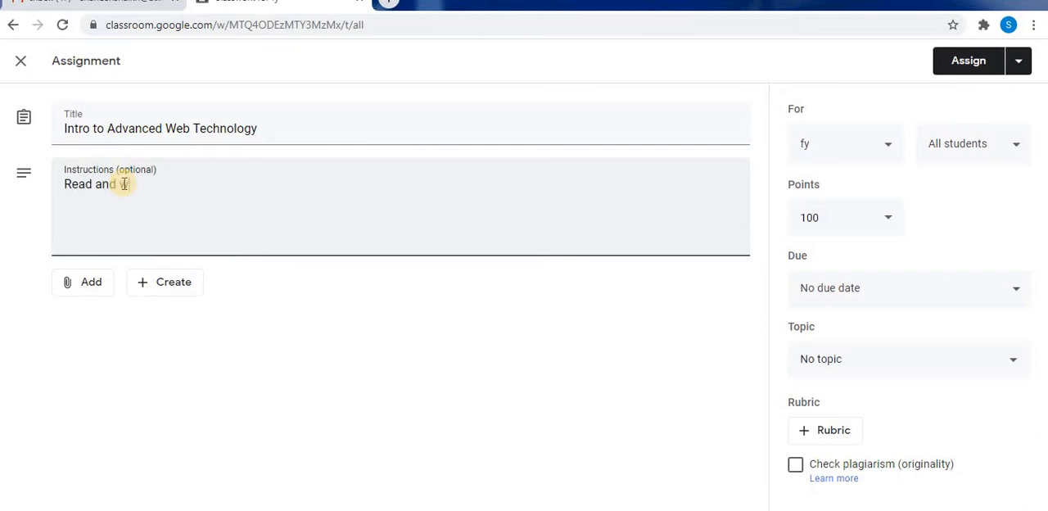
type("i")
key("BackSpace")
key("BackSpace")
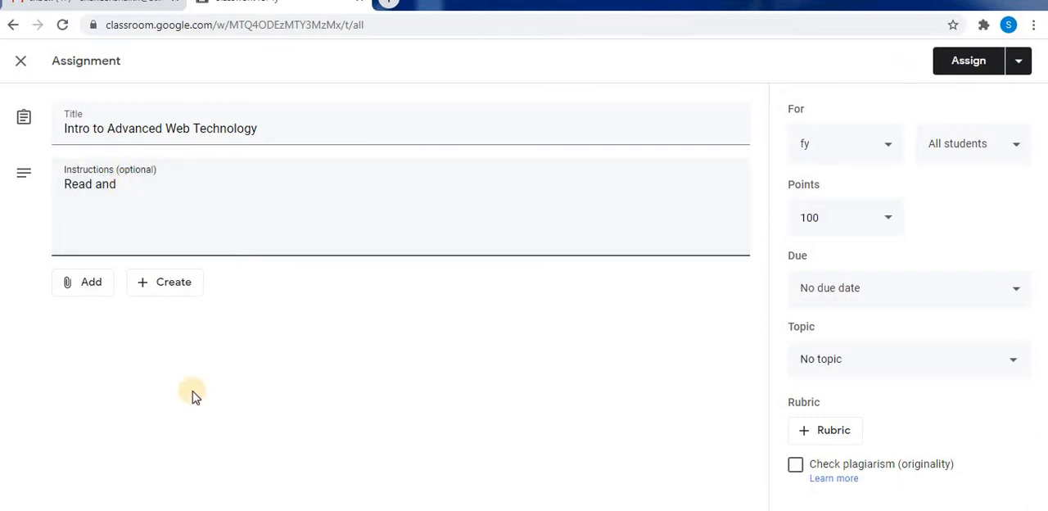
type("Wreite ")
type("ite all que")
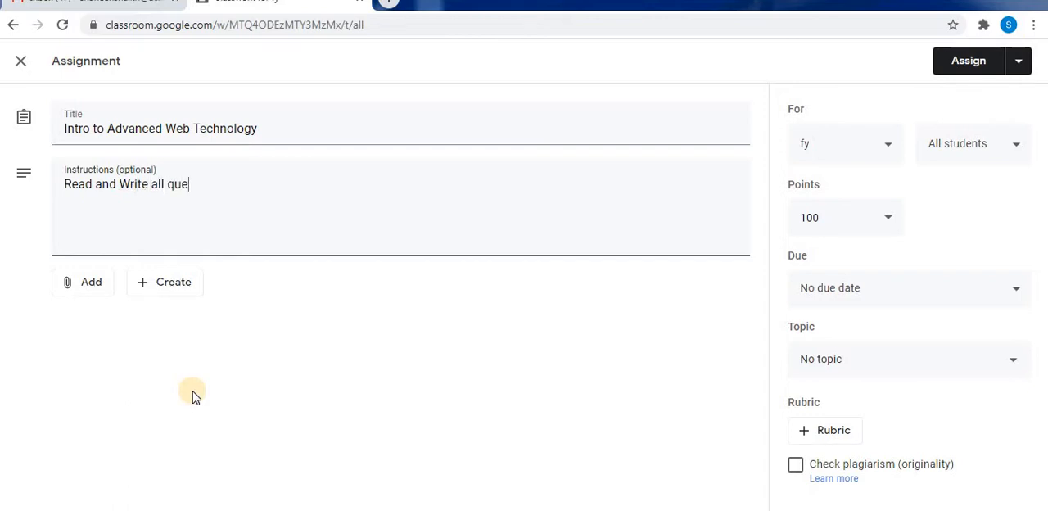
type("stions properly.")
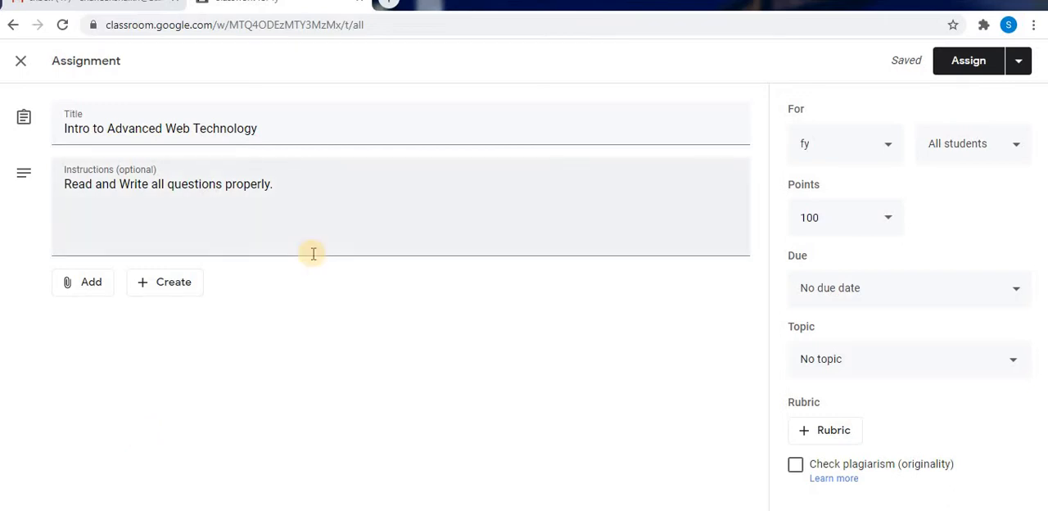
left_click(303, 180)
left_click(90, 293)
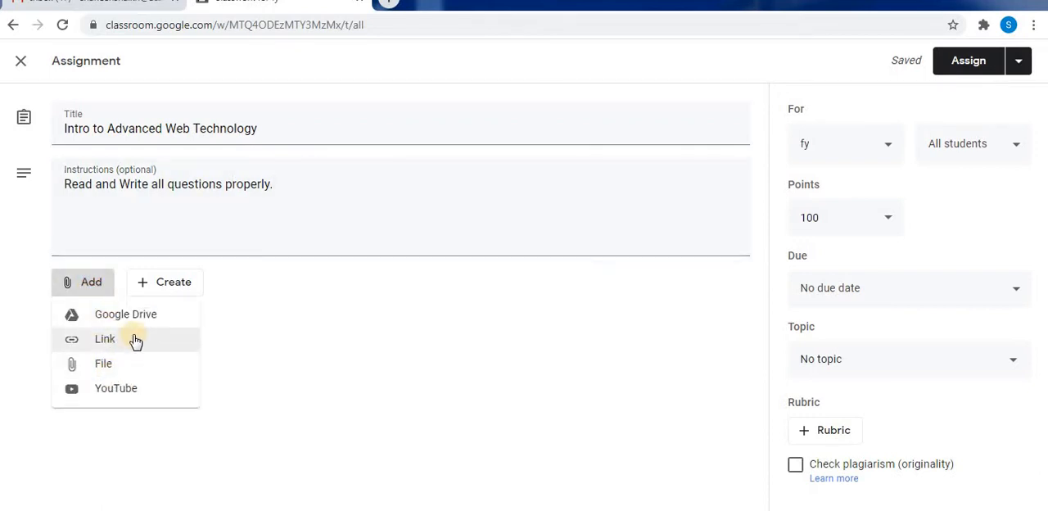
left_click(259, 421)
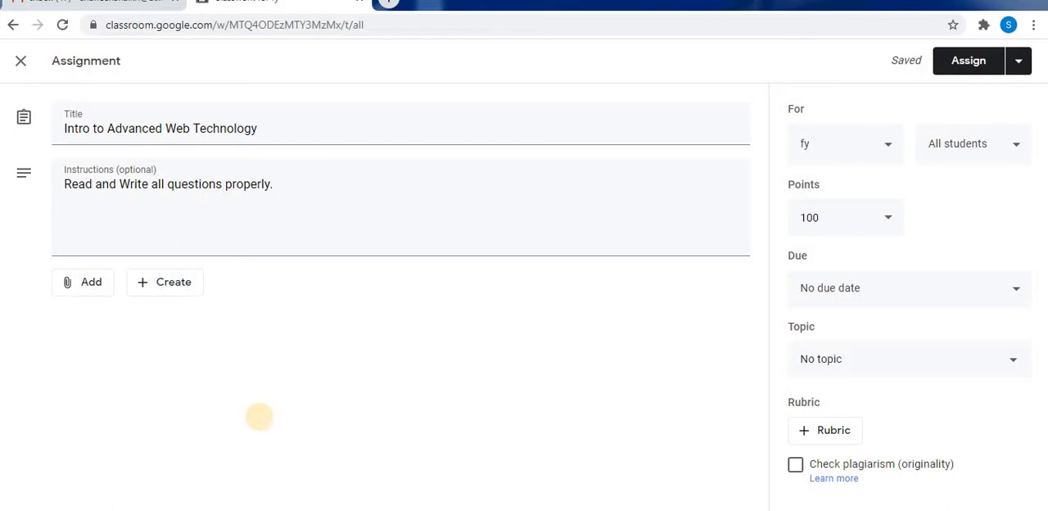
Below a blank line in the instructions, add the question "1. What is Inheritance? Explain with example.".
left_click(80, 208)
key("Return")
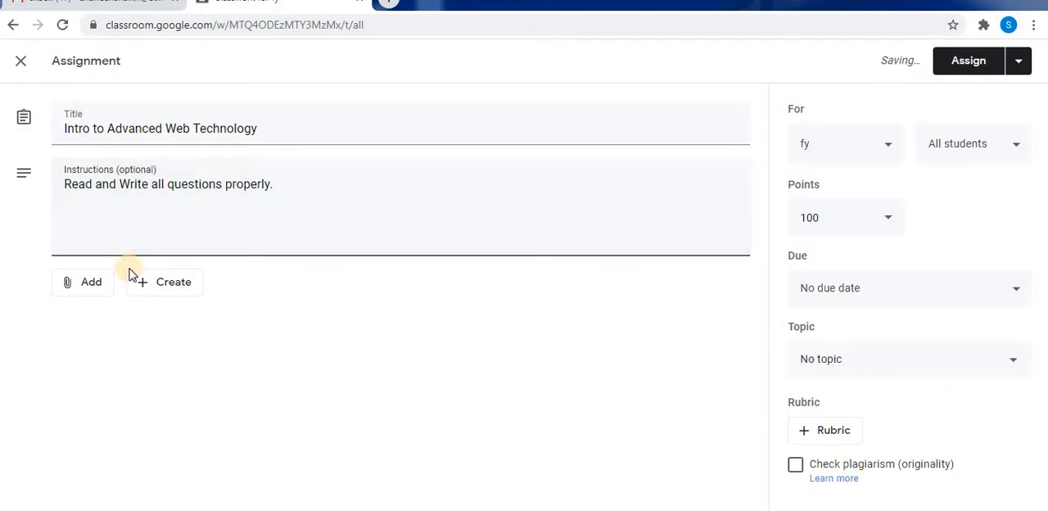
type("1. What is Inheritance")
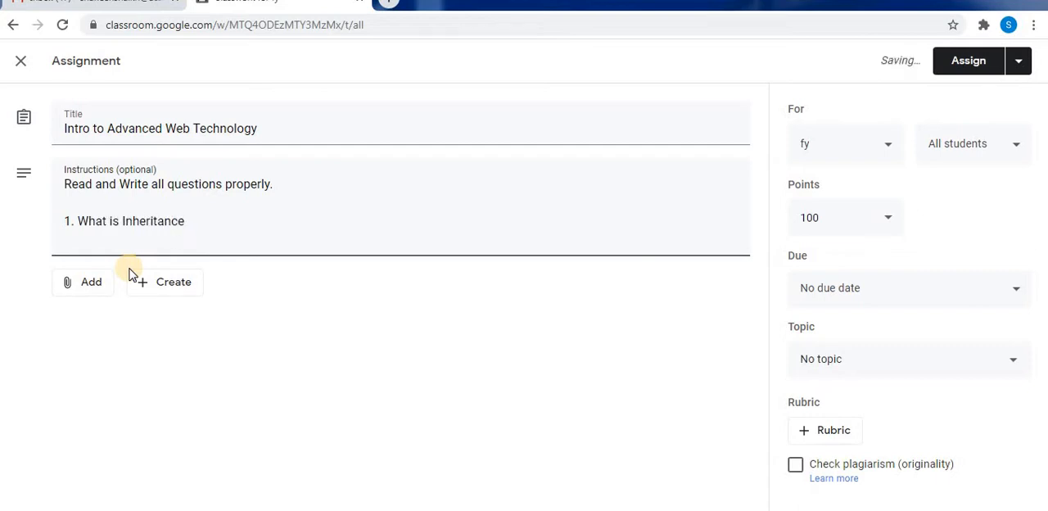
type("?")
type(" Wh")
key("BackSpace")
key("BackSpace")
key("BackSpace")
type("W")
key("BackSpace")
type("Explain")
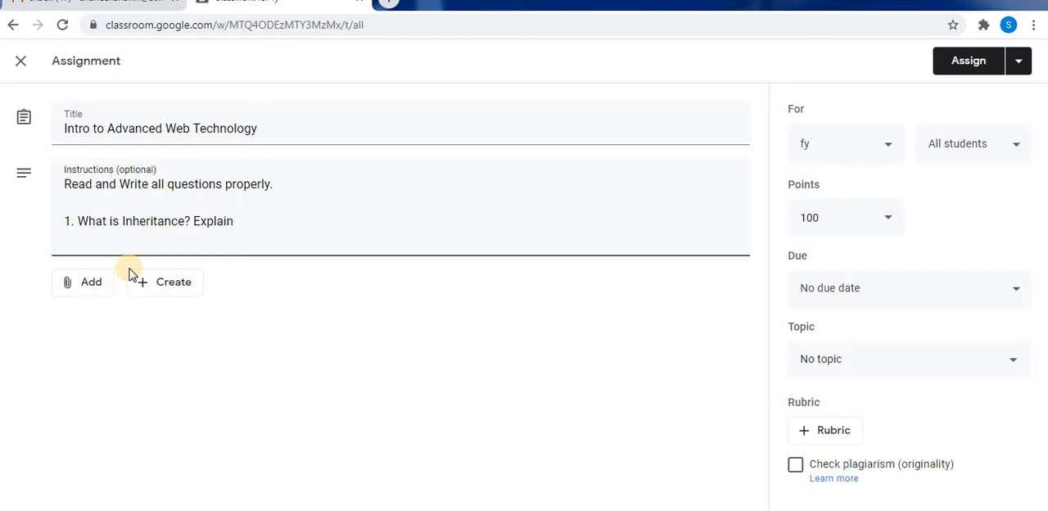
type(" with example.")
key("Return")
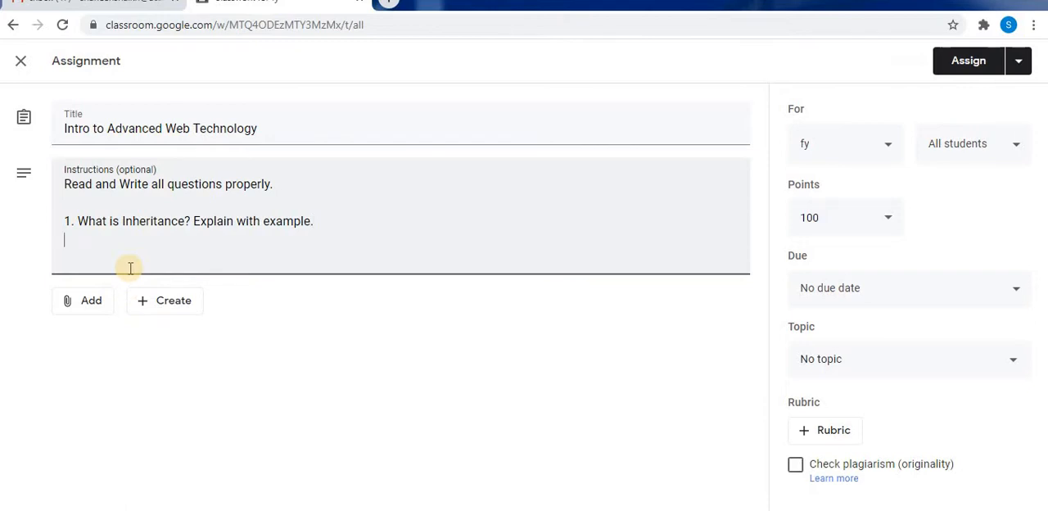
Add the second question "2. What are abstract classes?" to the instructions.
type("2. What are ")
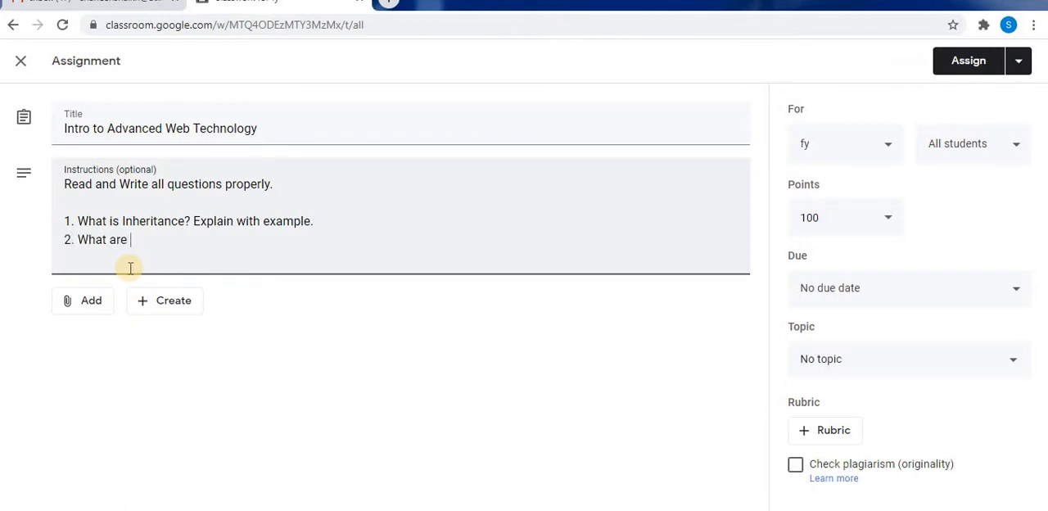
type("abstract classes")
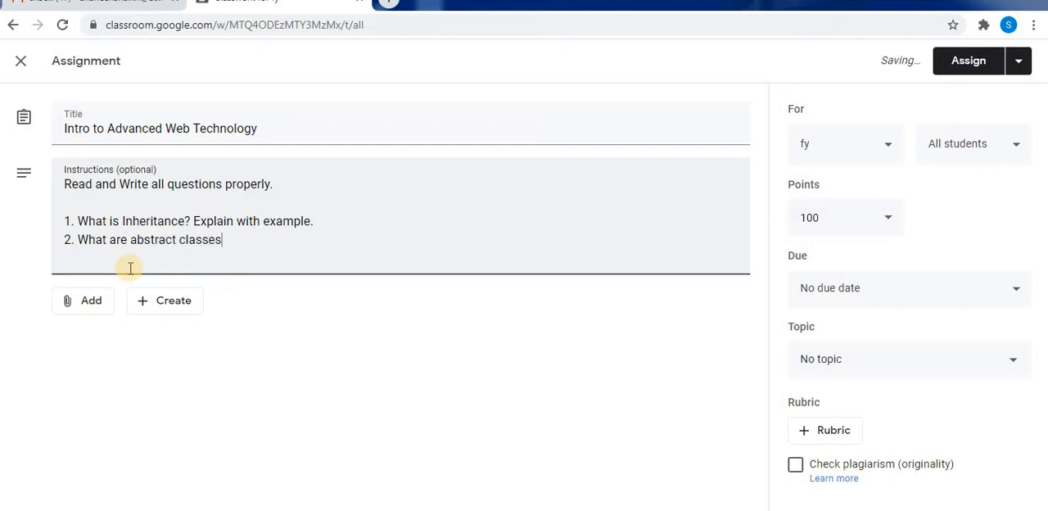
type("?")
key("Return")
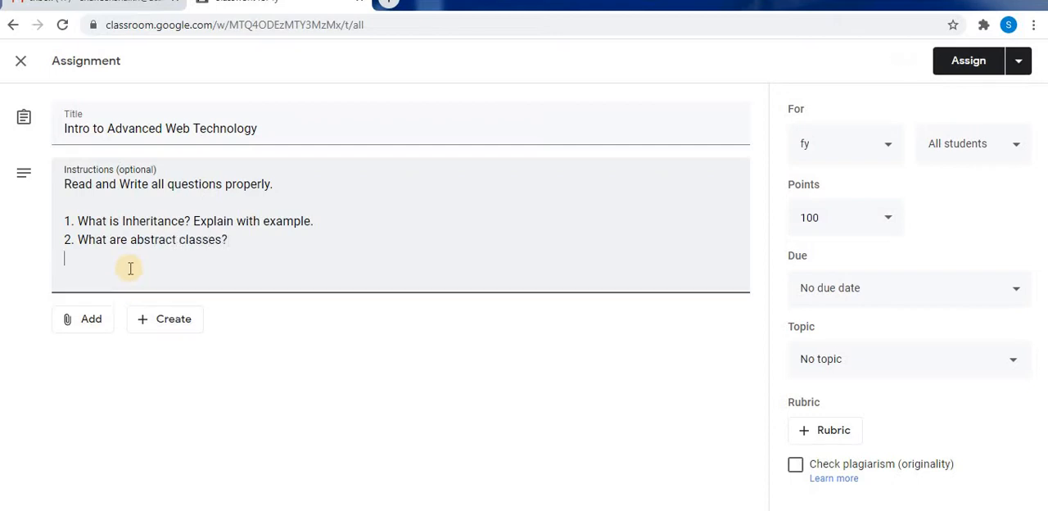
Add the third question "3. Write about Interfaces?" to the instructions.
type("3. Write about INter")
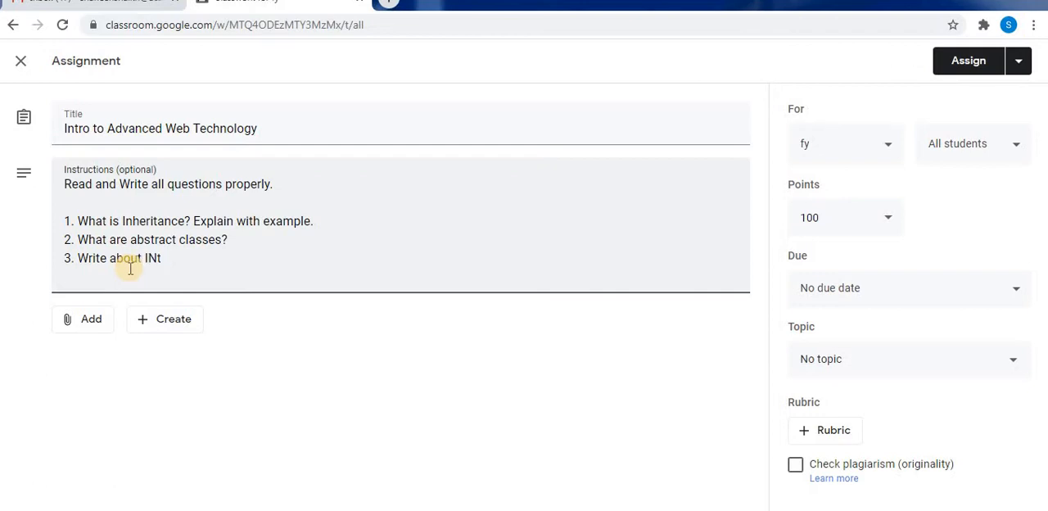
key("BackSpace")
key("BackSpace")
type("nterfac")
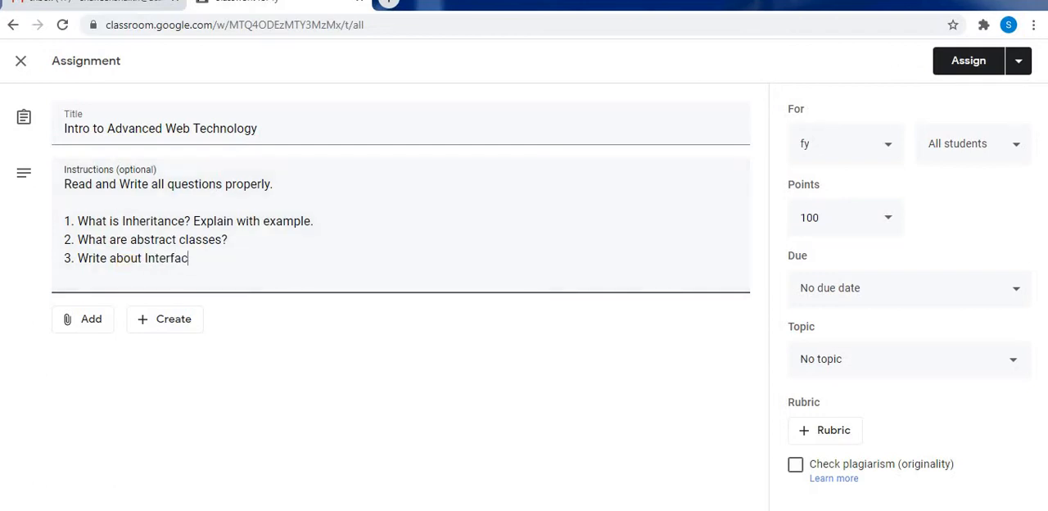
type("es?")
key("Return")
Add the fourth question "4. What is Visibility of variables?" to the instructions.
type("4.")
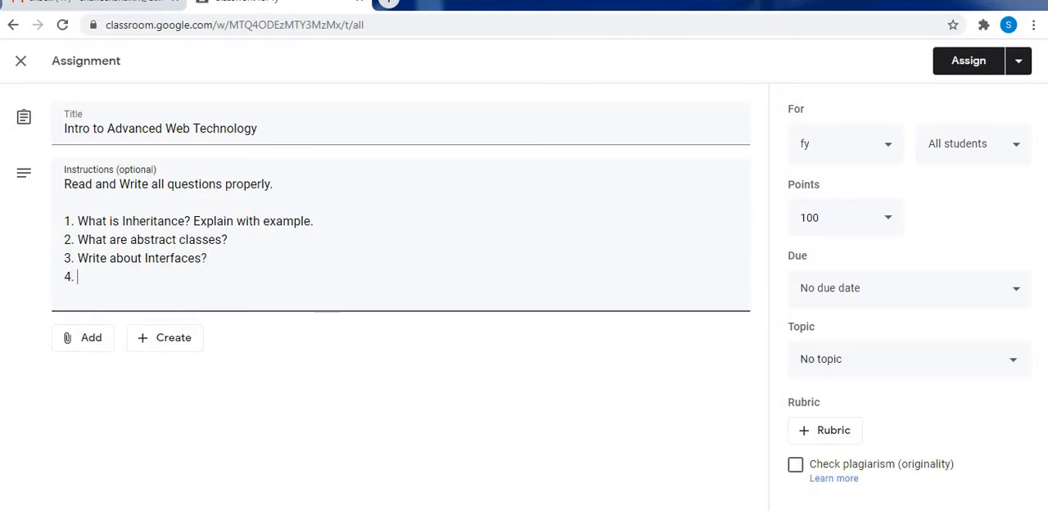
type(" What is")
type(" V")
type(" S")
key("BackSpace")
type("Visibility")
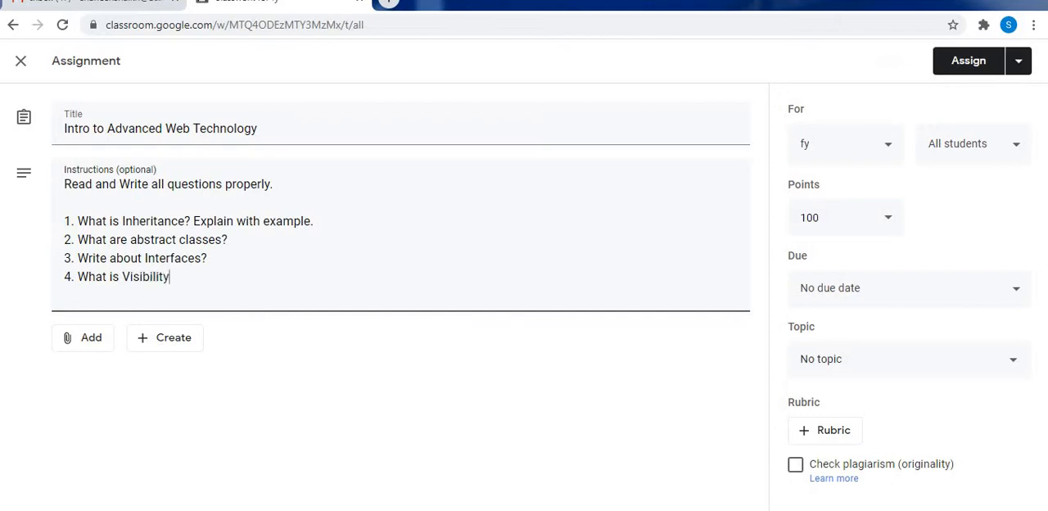
type(" of variables?")
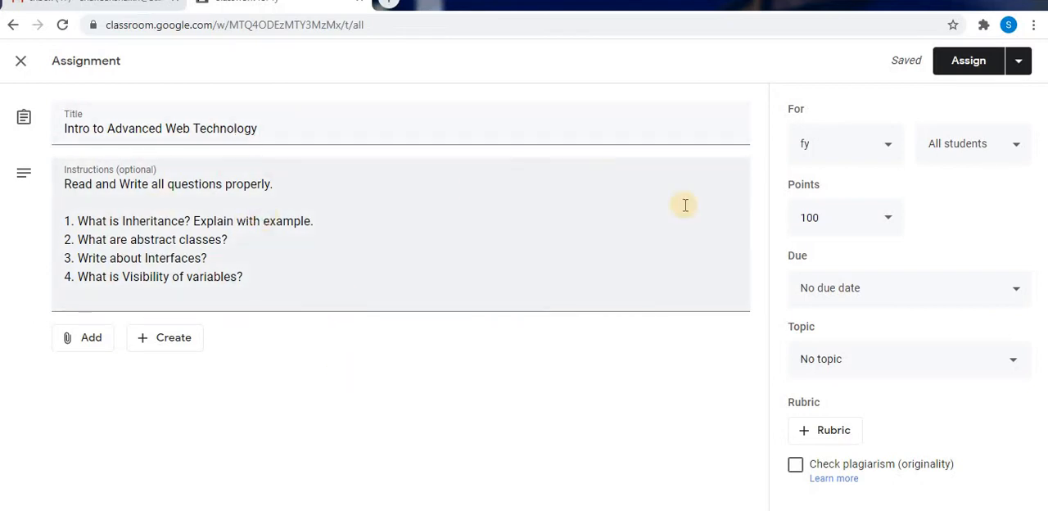
left_click(887, 147)
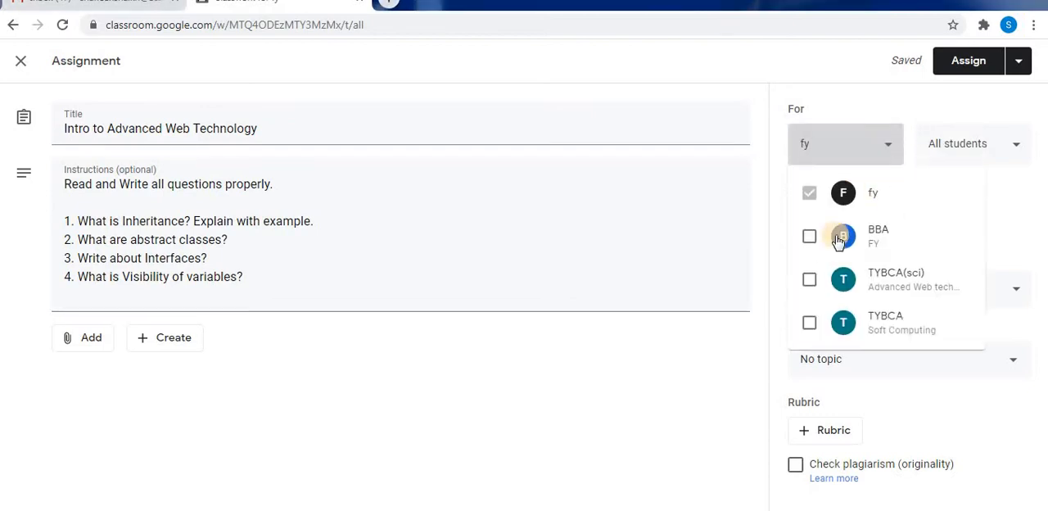
left_click(1018, 145)
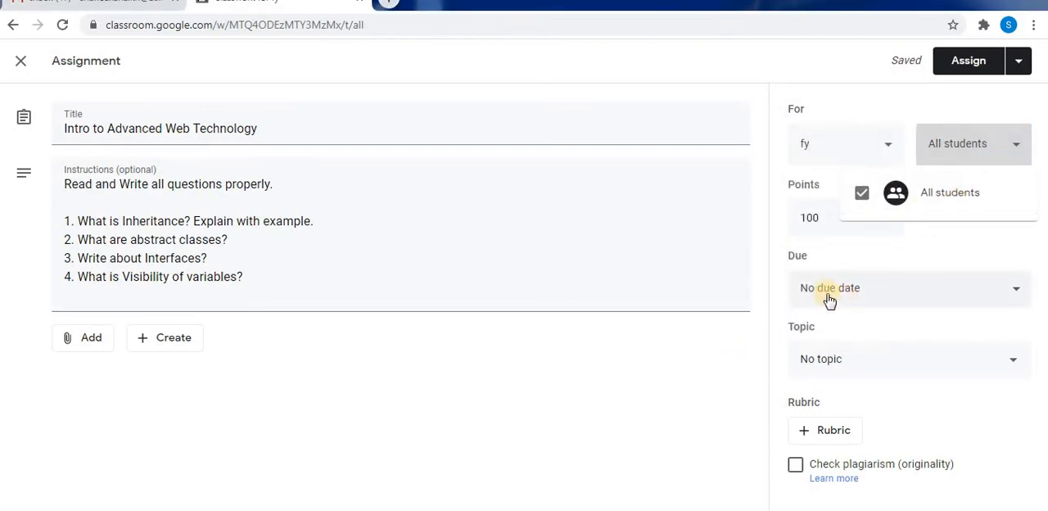
left_click(728, 326)
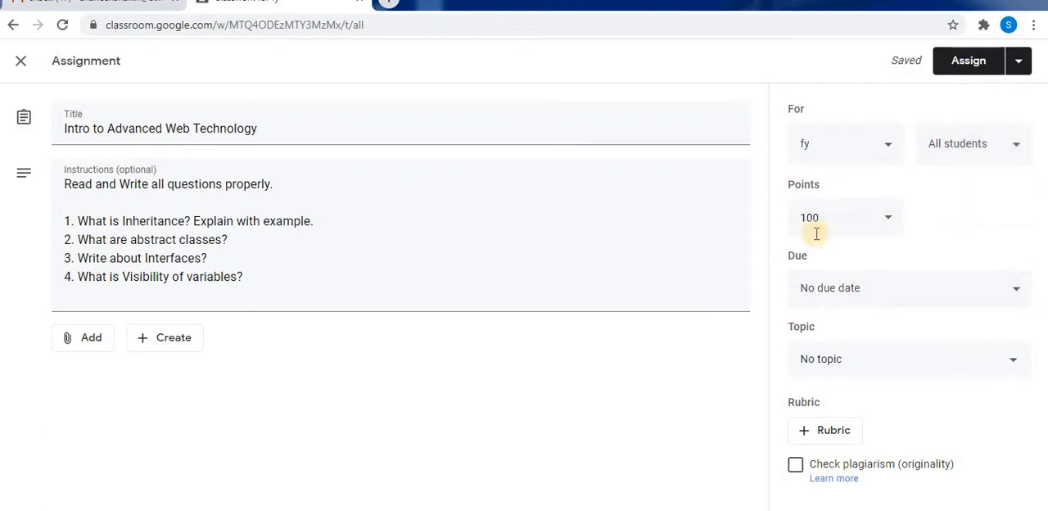
Set the assignment's points to Ungraded.
left_click(888, 221)
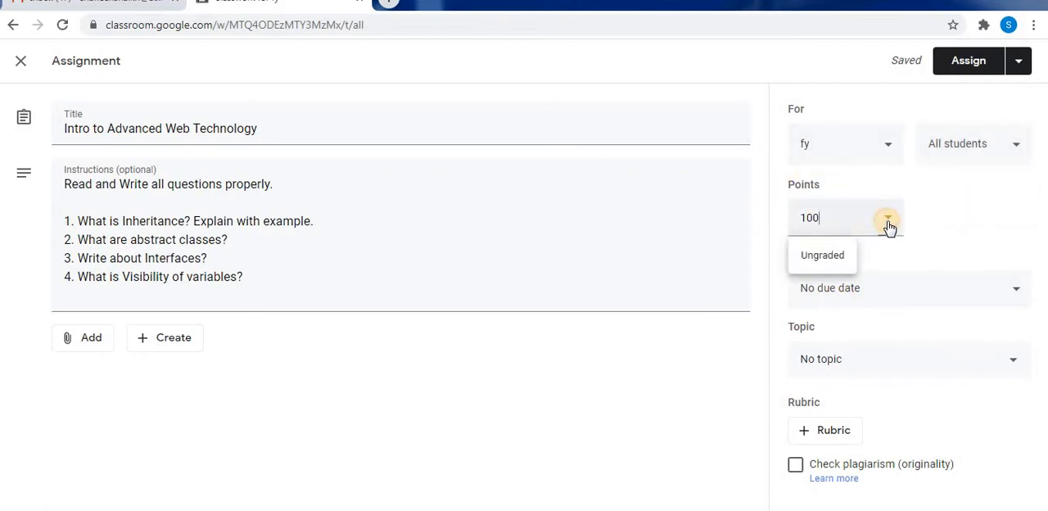
left_click(813, 258)
Set the assignment's due date to Sep 8, 2020 and the due time to 5:00 PM.
left_click(1016, 292)
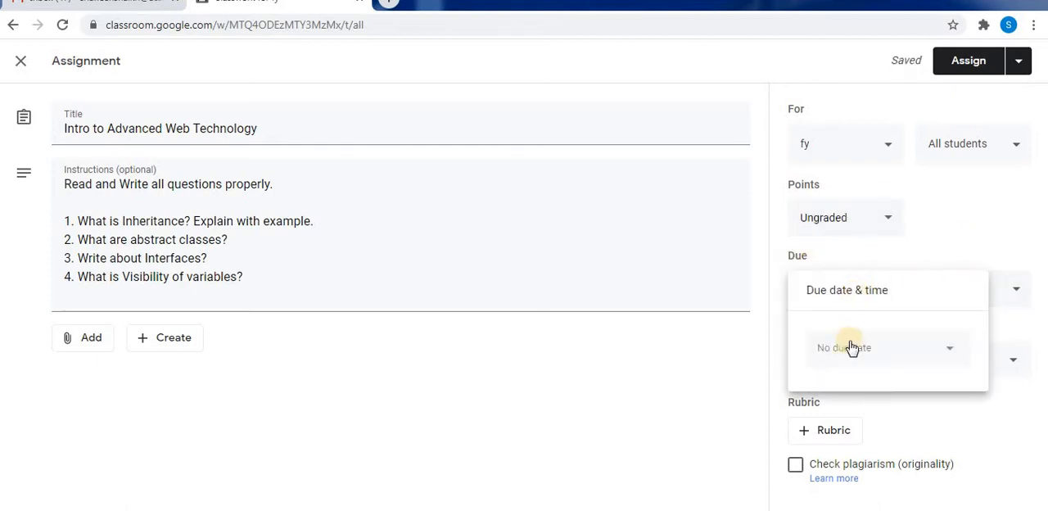
left_click(849, 347)
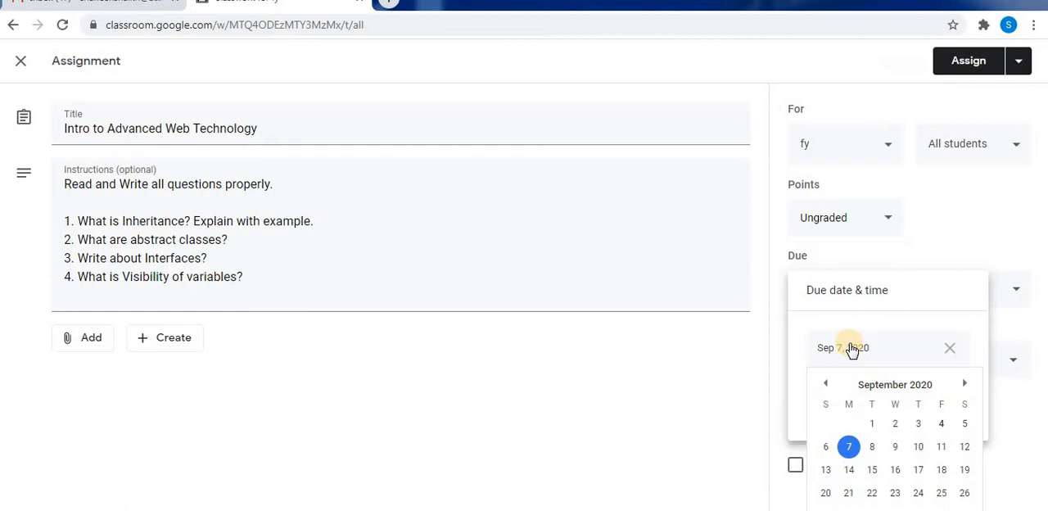
left_click(873, 447)
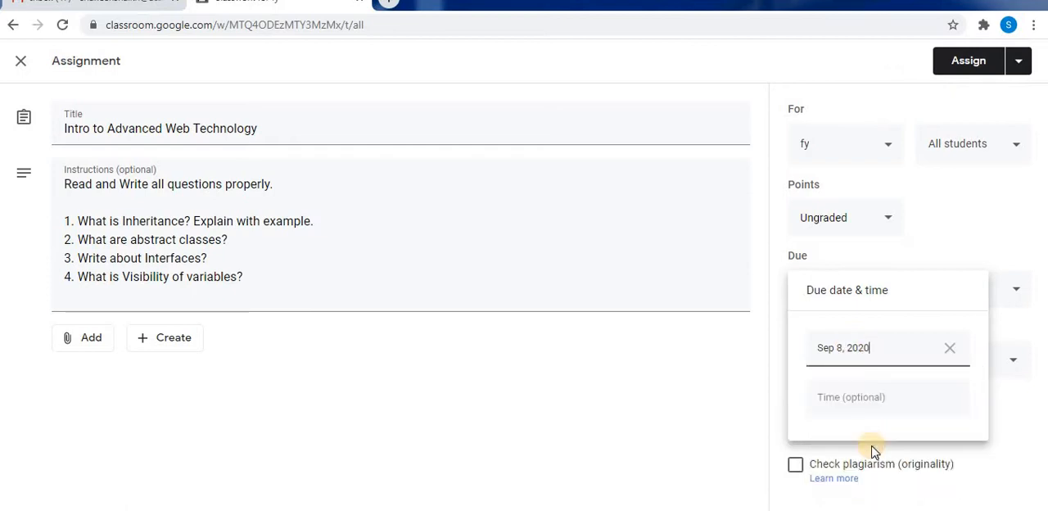
left_click(843, 407)
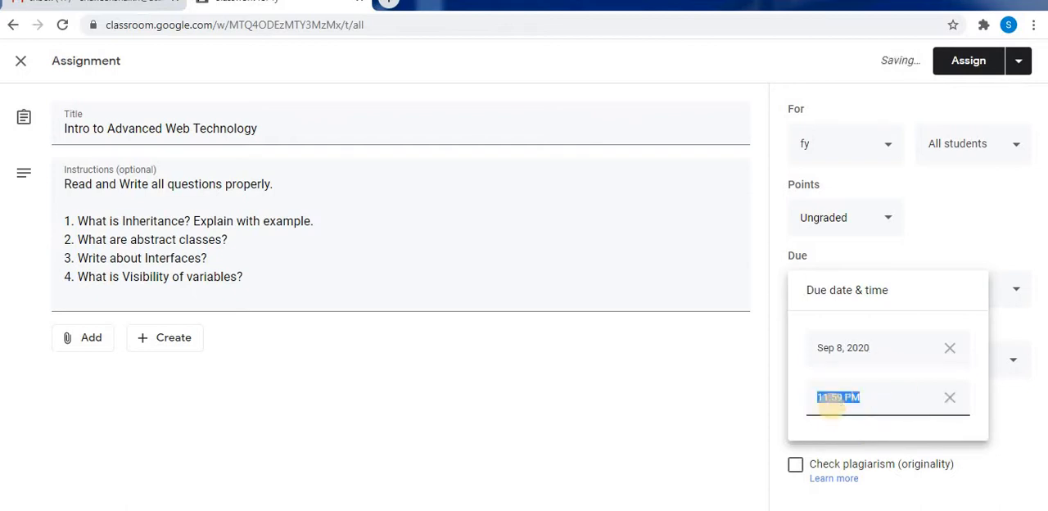
type("5pm")
left_click(732, 465)
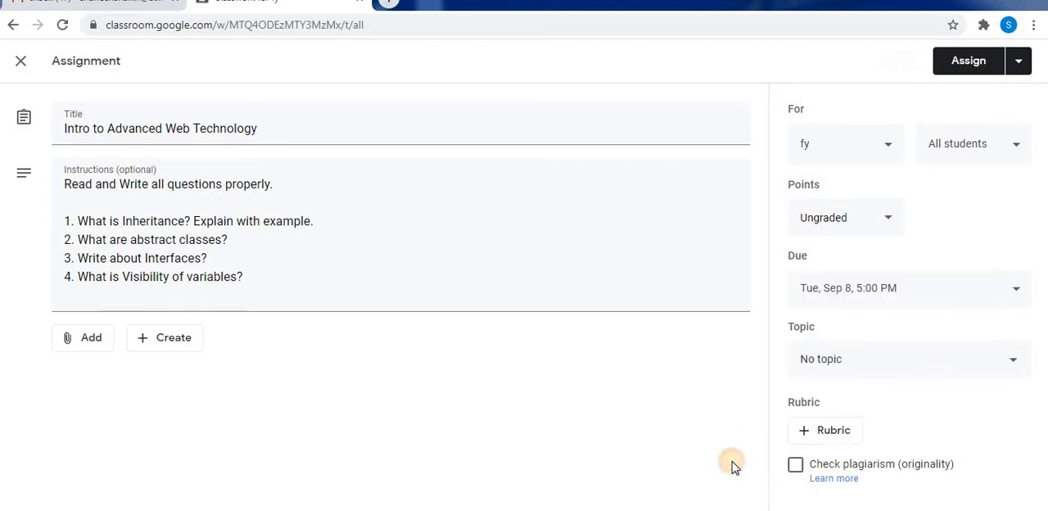
Create a new topic named "Assignment-2" for the assignment.
left_click(804, 355)
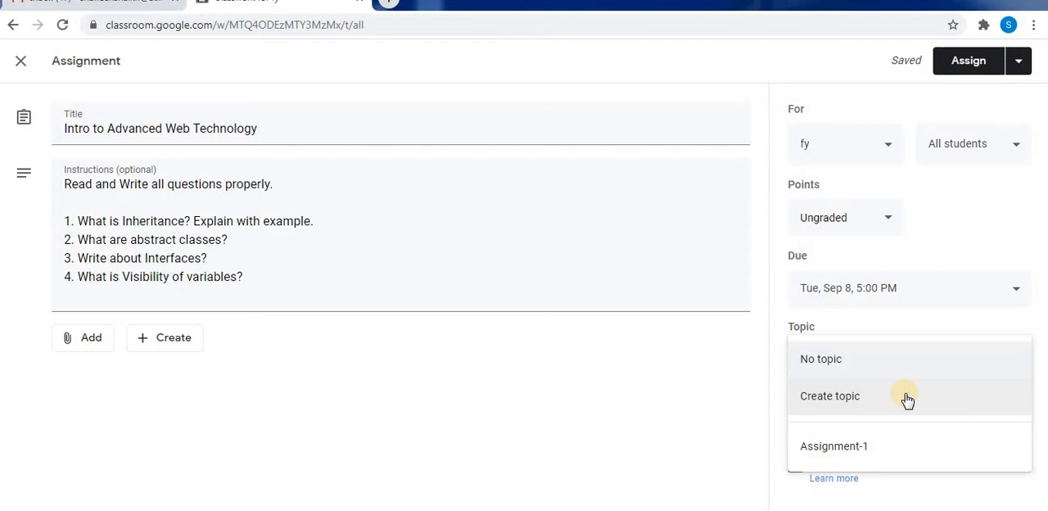
left_click(1013, 361)
left_click(1012, 361)
left_click(934, 409)
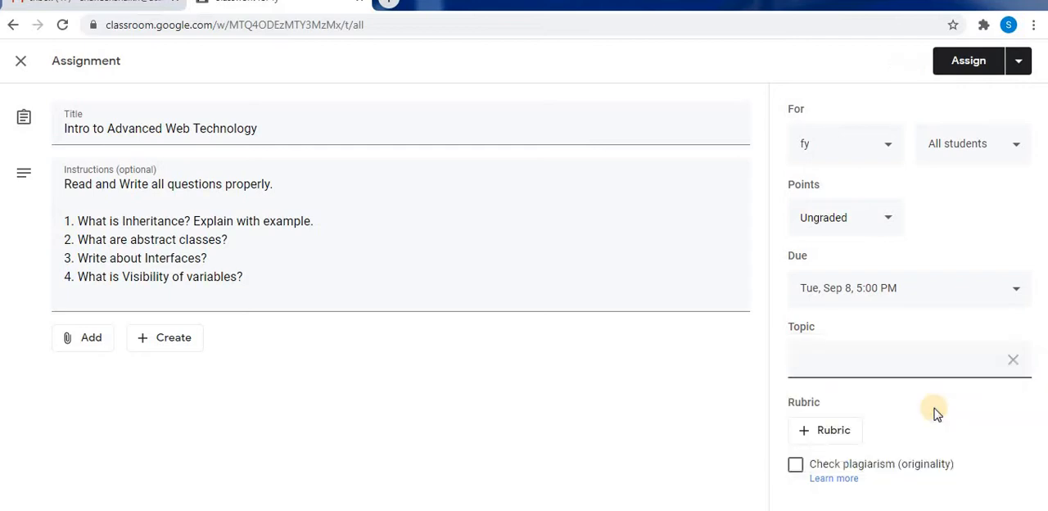
key("BackSpace")
key("BackSpace")
key("BackSpace")
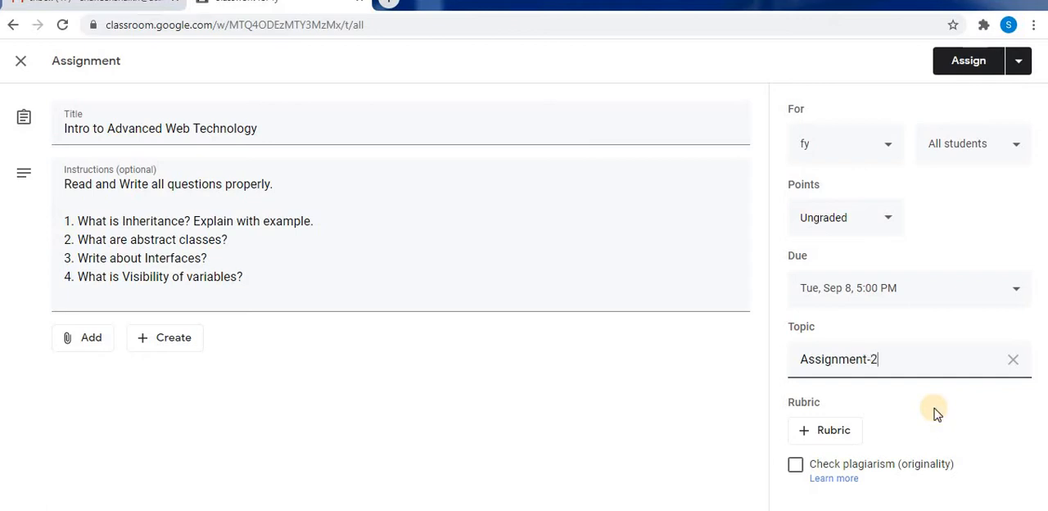
Assign the "Intro to Advanced Web Technology" assignment to the fy class immediately.
left_click(1018, 64)
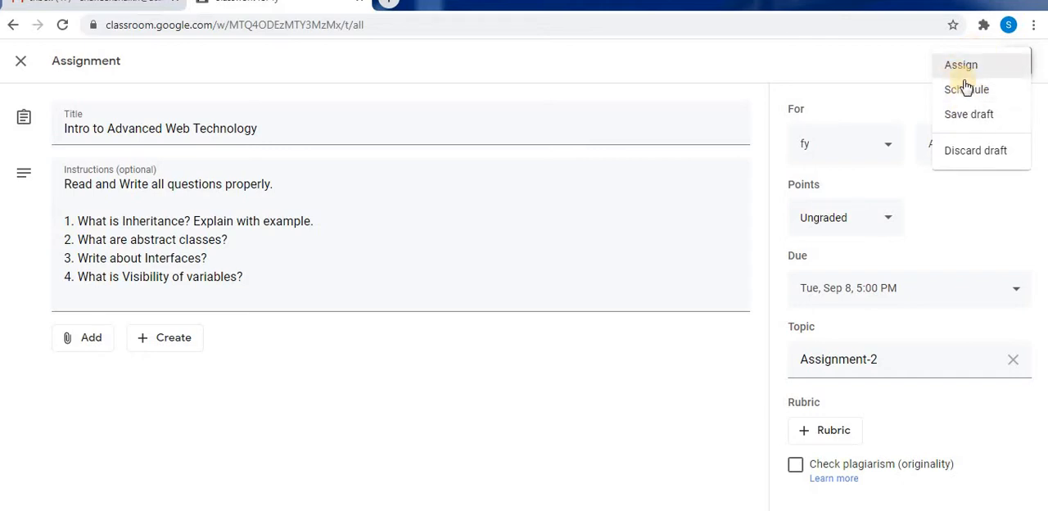
left_click(920, 52)
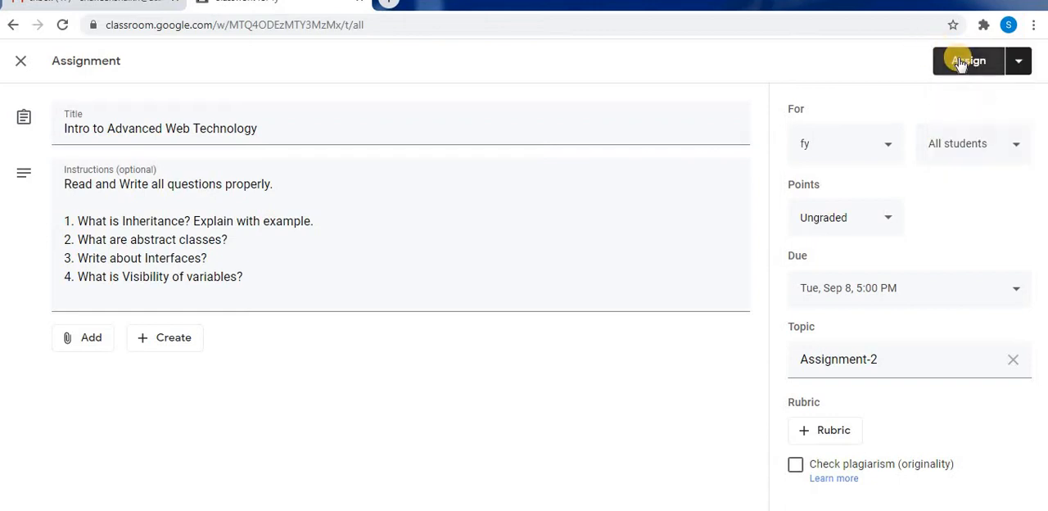
left_click(959, 62)
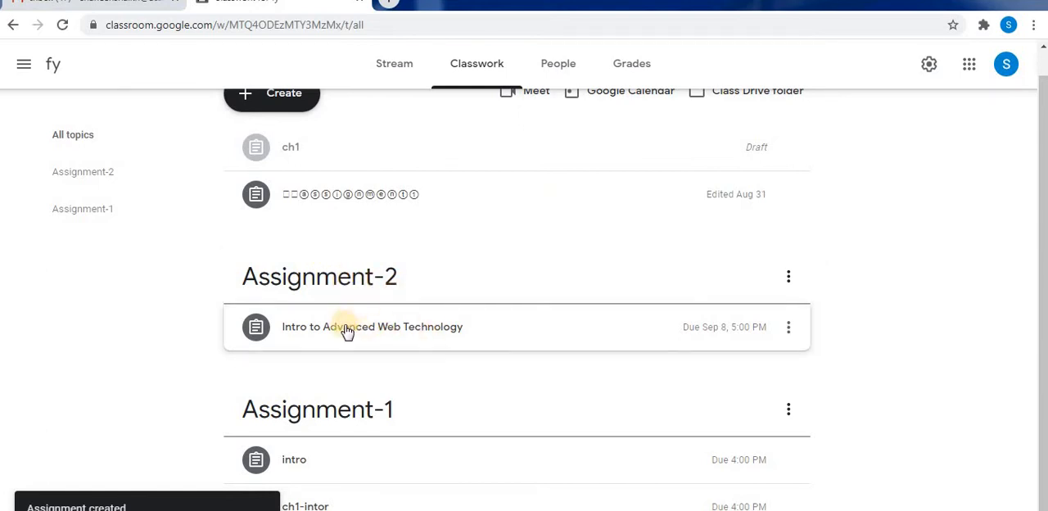
Expand the posted "Intro to Advanced Web Technology" assignment under Assignment-2 to review its details.
left_click(441, 326)
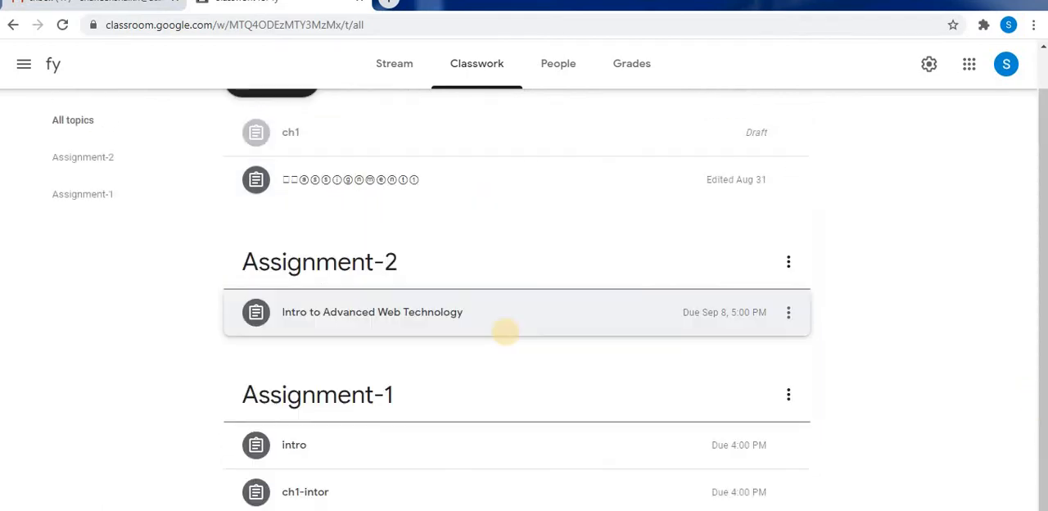
left_click(527, 352)
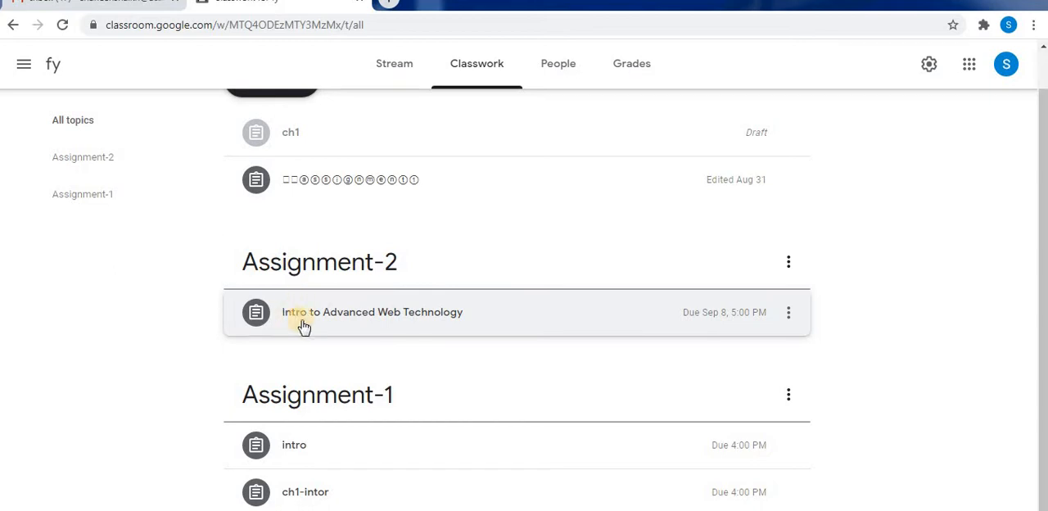
left_click(474, 318)
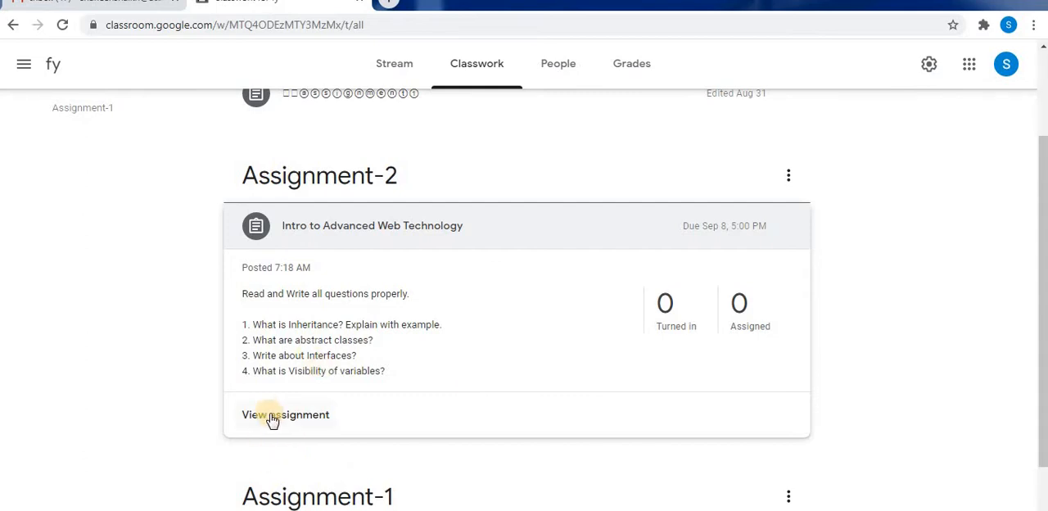
Start a new assignment in the fy class and title it "Intro to Advanced Web Tech".
left_click_drag(1046, 378, 1033, 215)
left_click(274, 118)
left_click(285, 182)
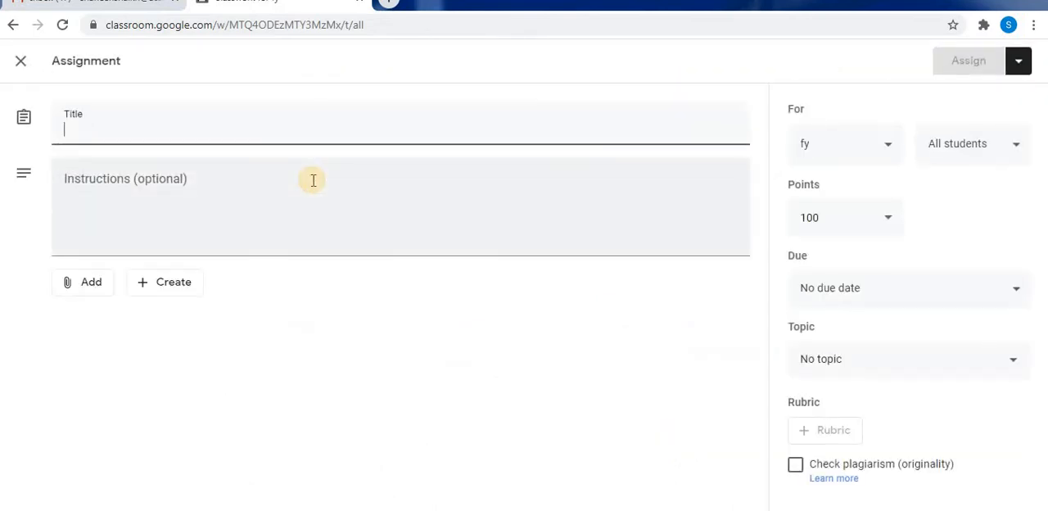
left_click(242, 131)
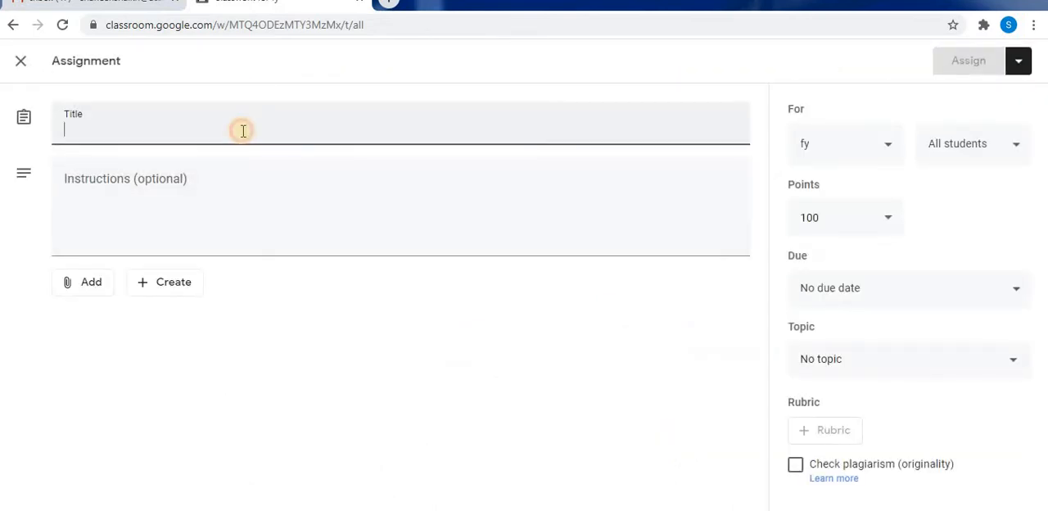
type("Intro")
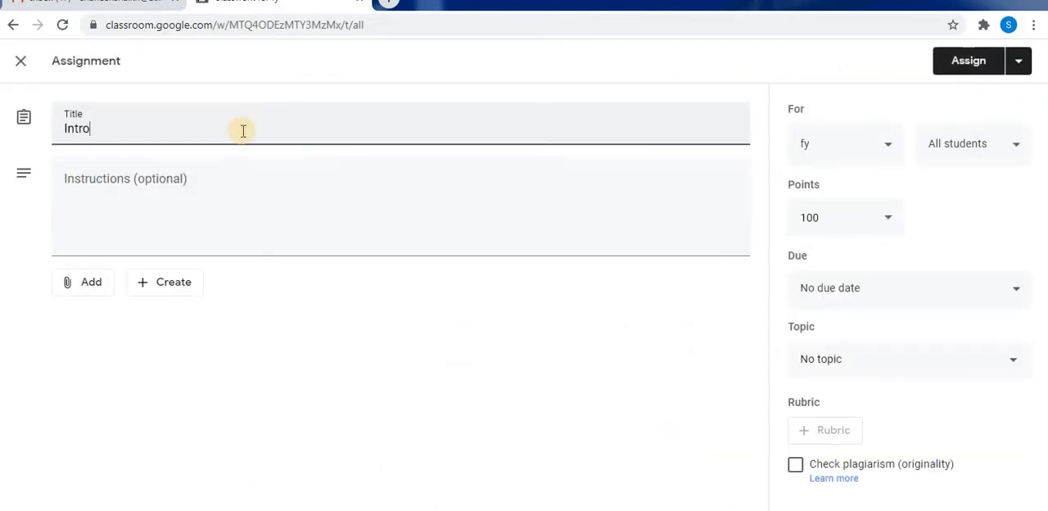
type(" to Advanced")
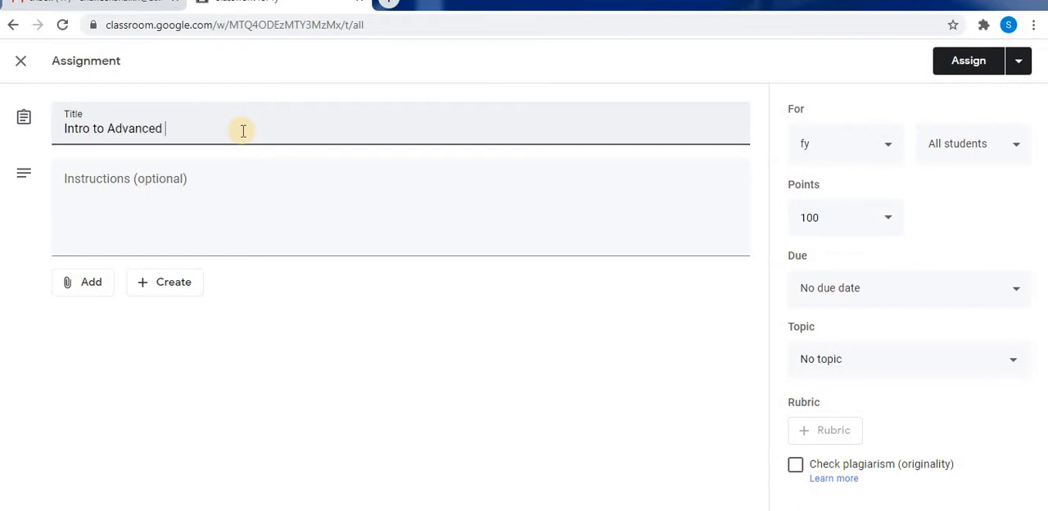
type(" Web Tech")
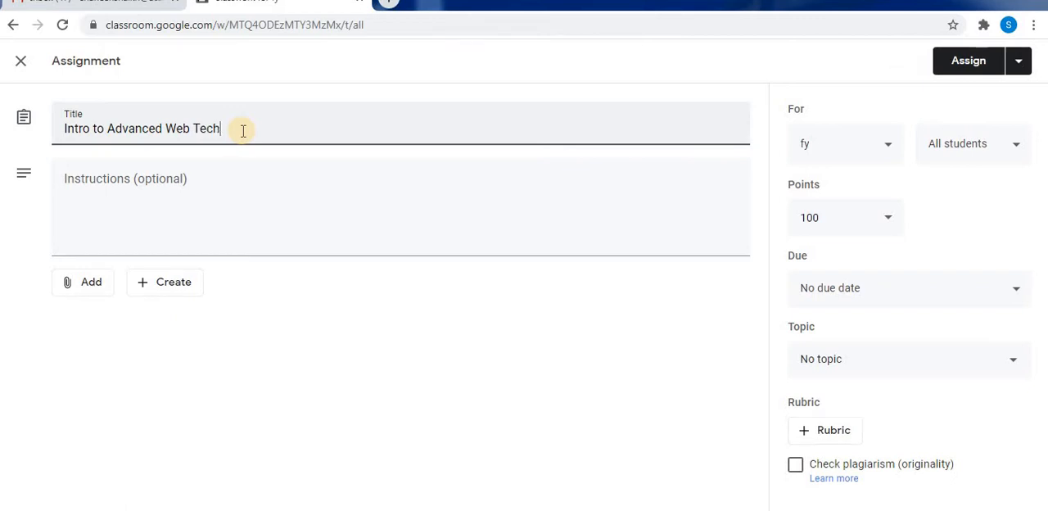
Enter the instructions "Read and Write all questions properly." for the new assignment.
left_click(166, 188)
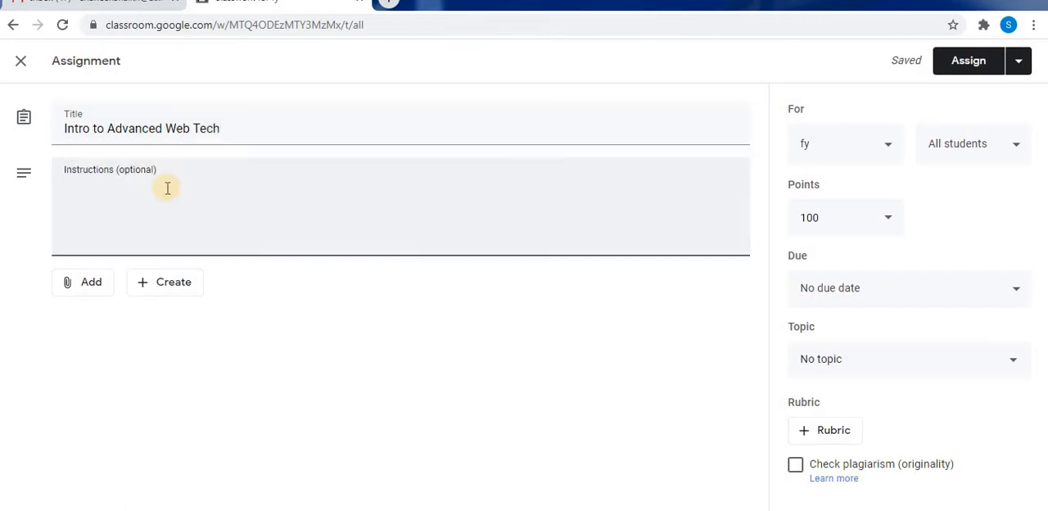
type("Read and Write")
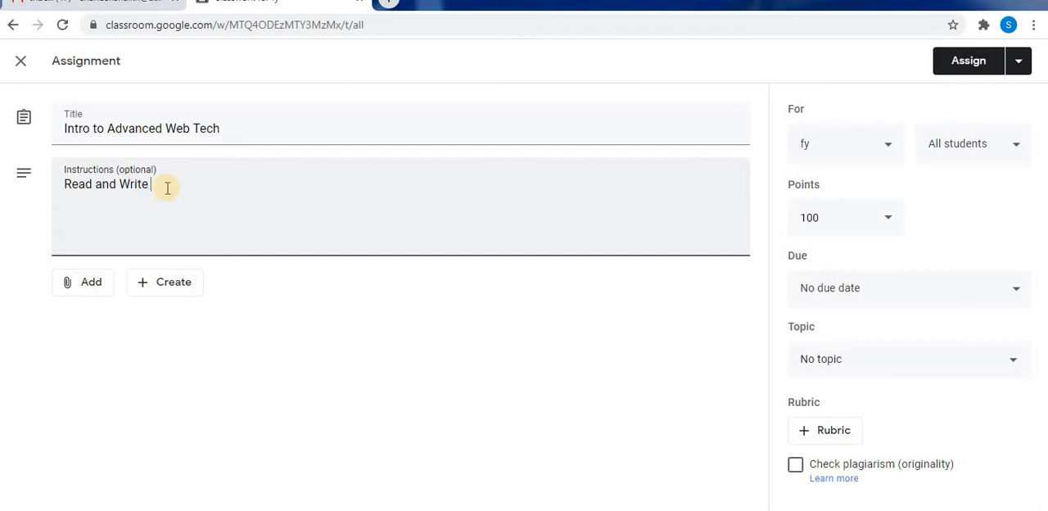
type(" all")
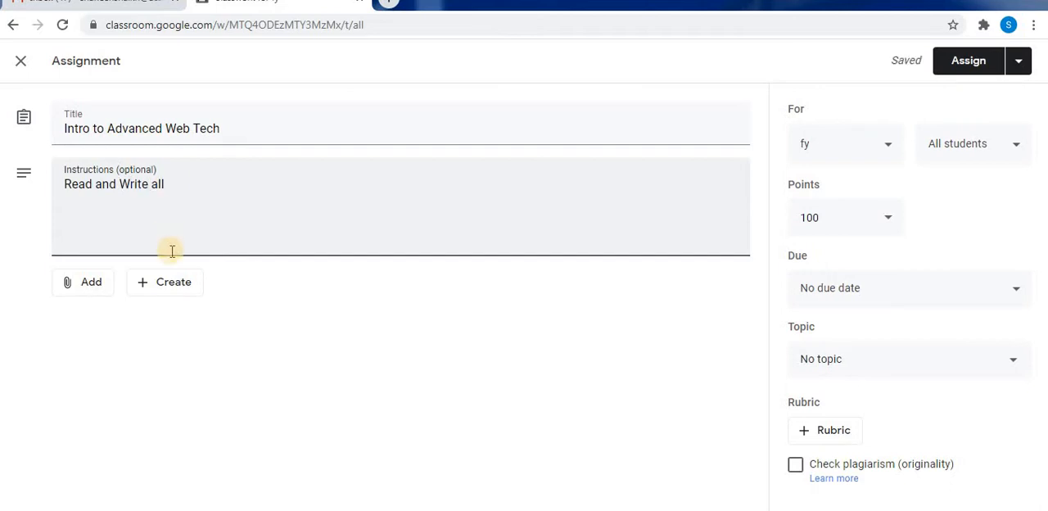
type(" questions properly.")
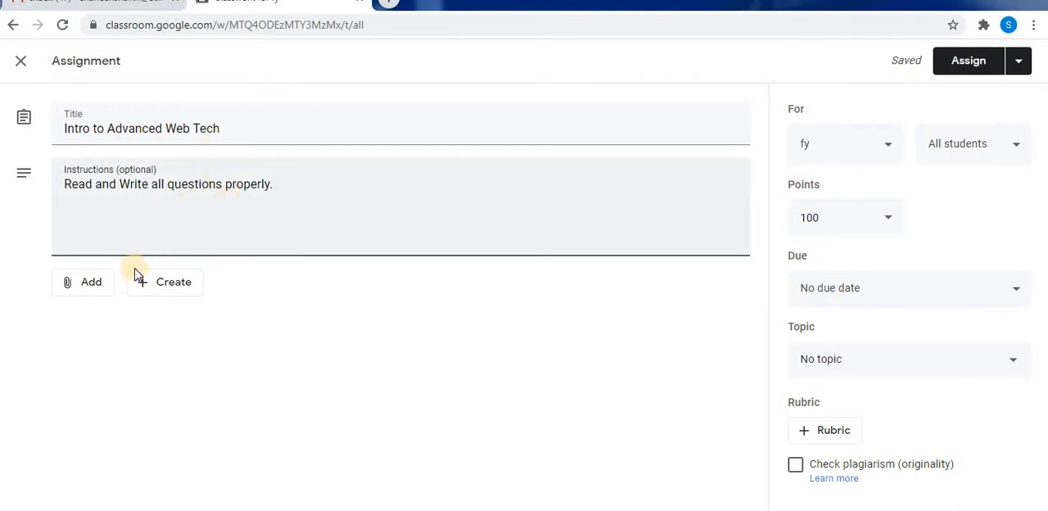
Examine the Google Drive, file and link options for attaching material to the assignment.
left_click(90, 288)
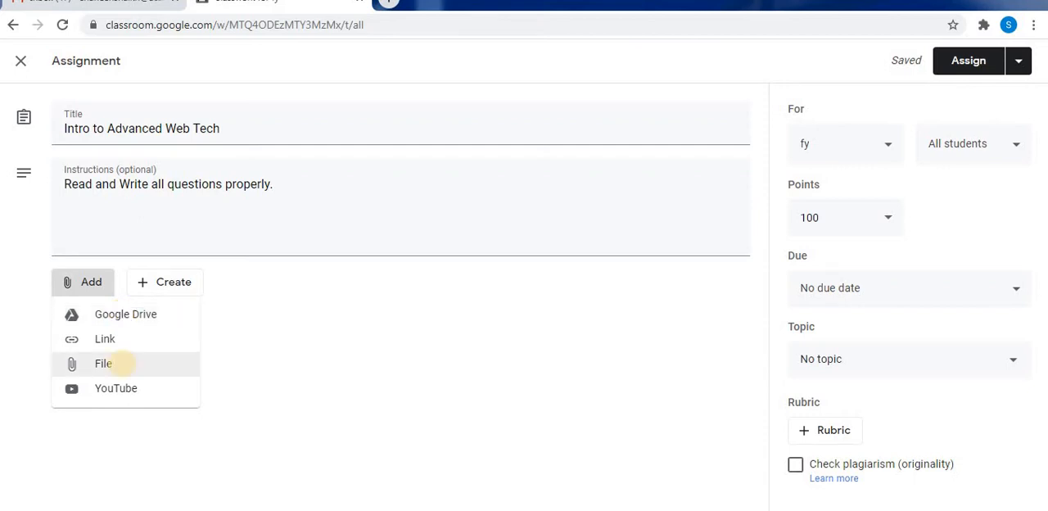
left_click(113, 316)
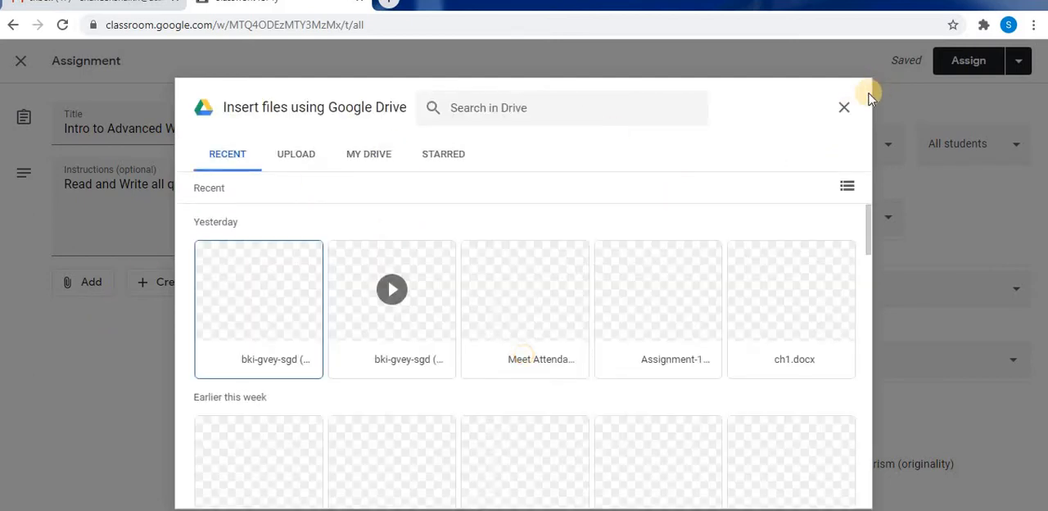
left_click(844, 107)
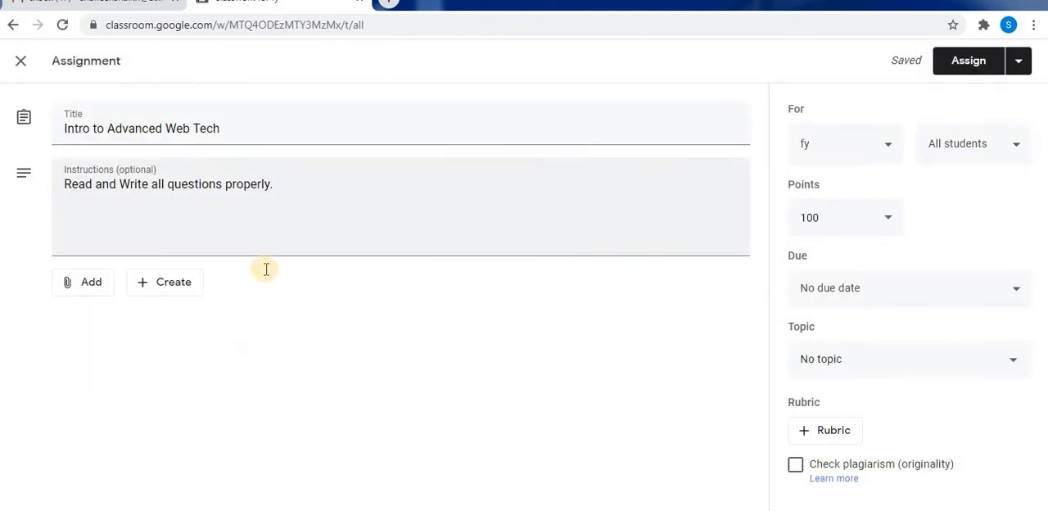
left_click(91, 286)
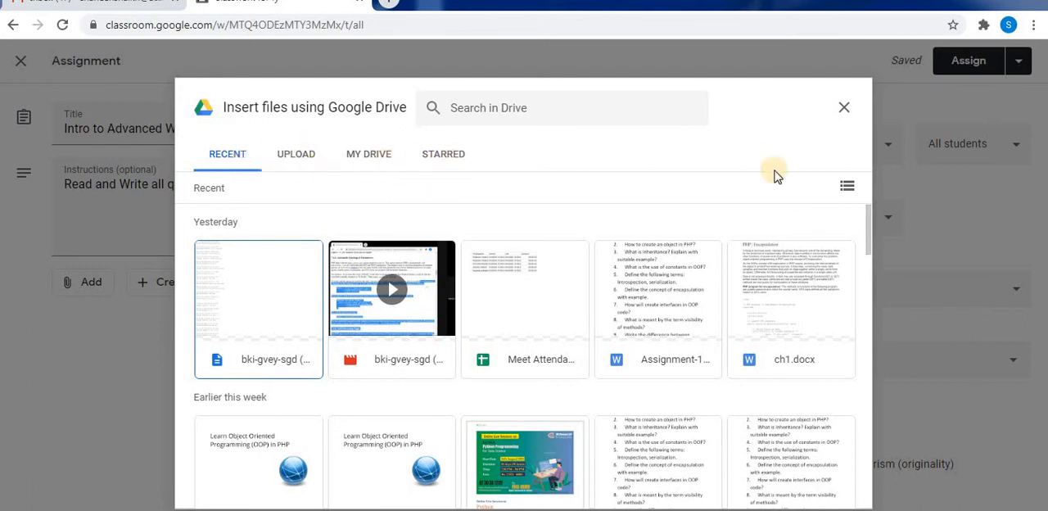
left_click(842, 112)
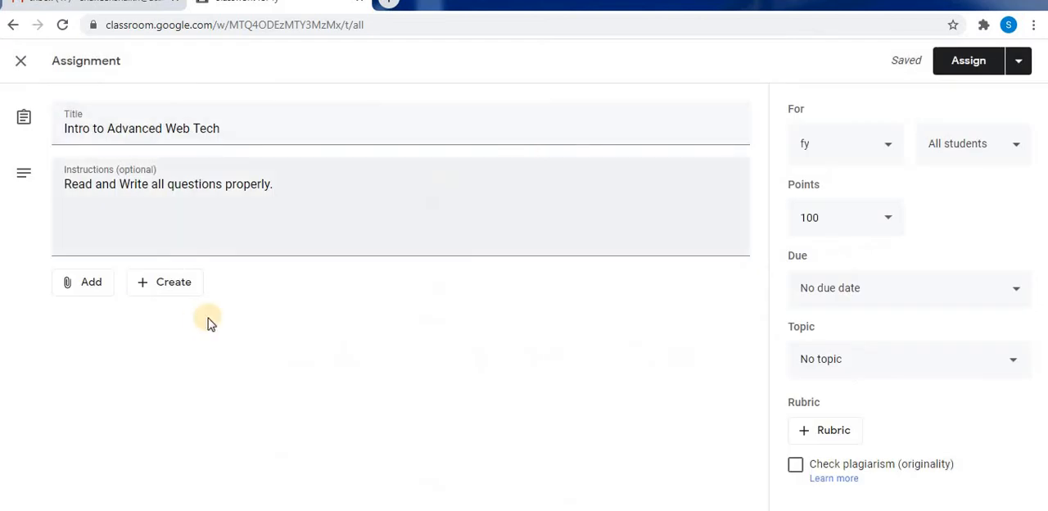
left_click(75, 287)
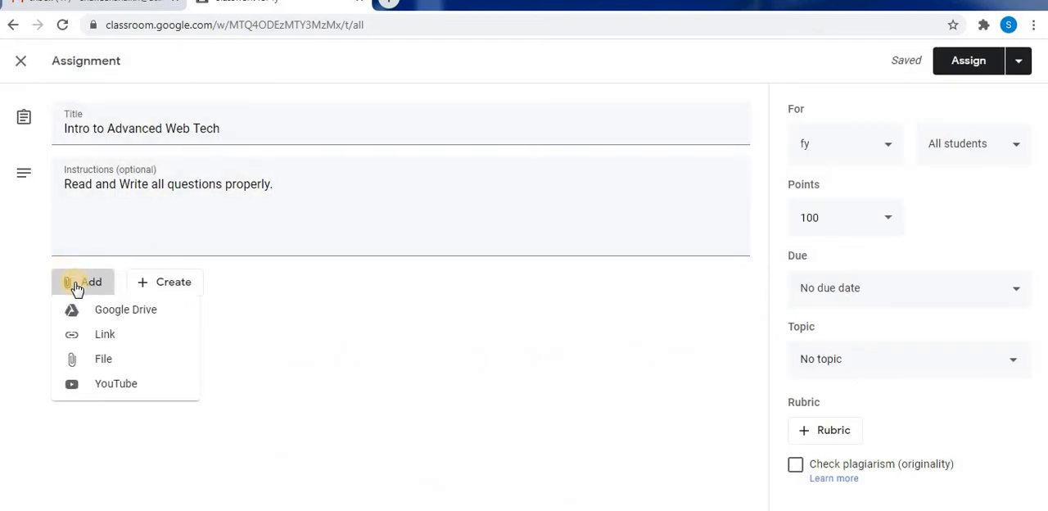
left_click(88, 364)
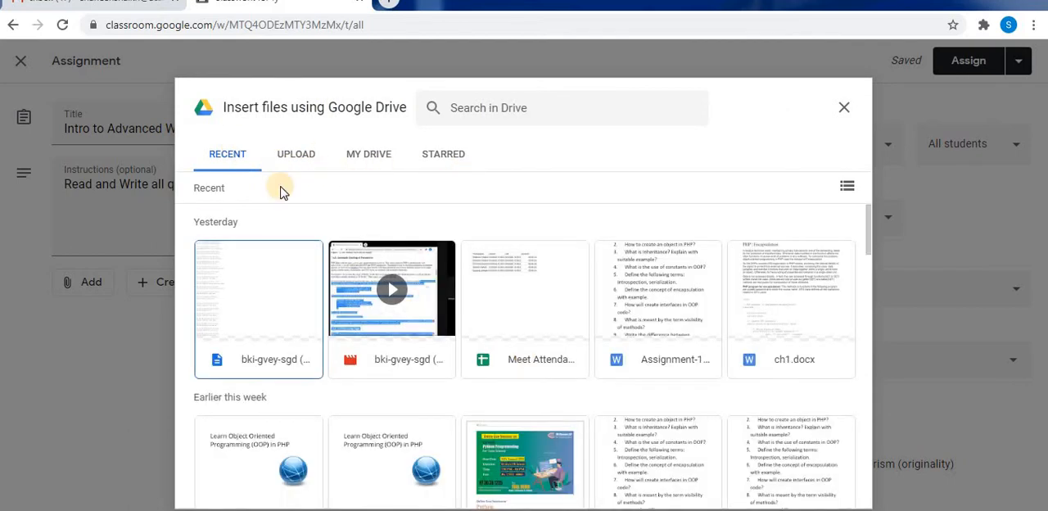
left_click(844, 107)
left_click(79, 283)
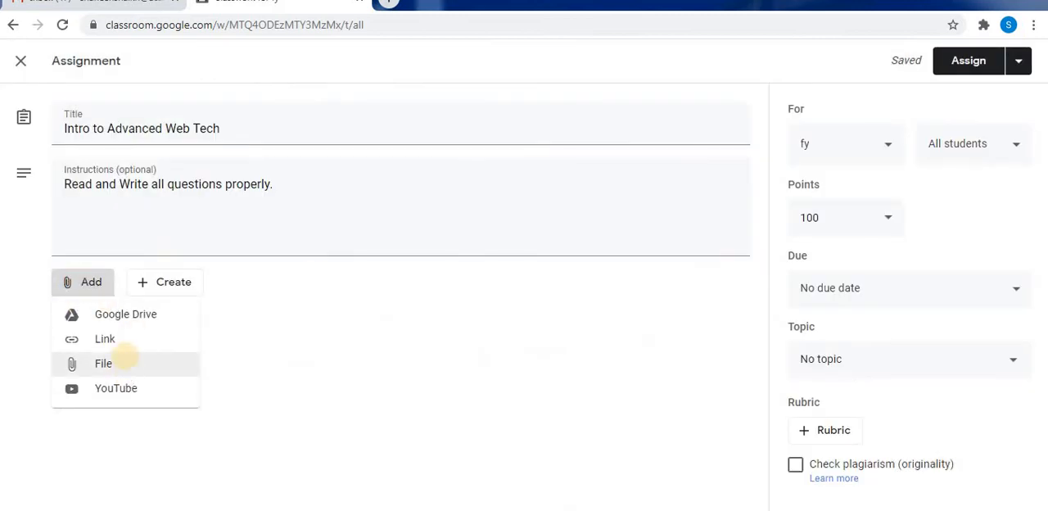
left_click(86, 343)
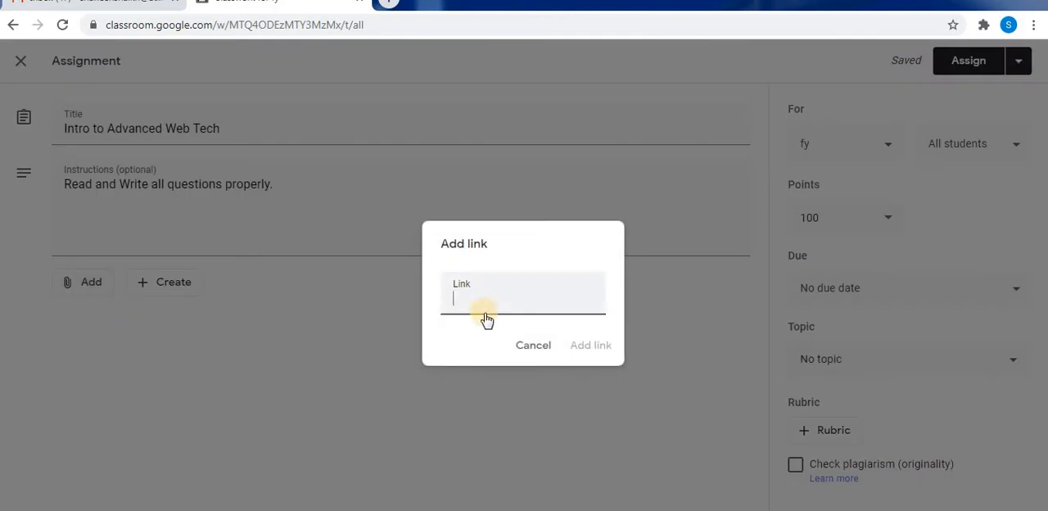
left_click(537, 346)
Examine the recent, upload, My Drive and starred sources for attaching a file to the assignment.
left_click(82, 281)
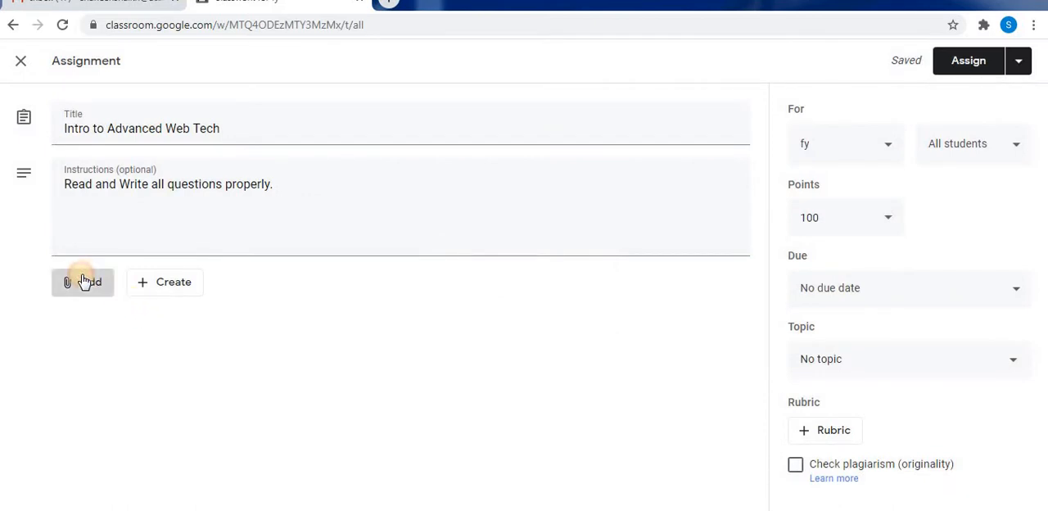
left_click(101, 368)
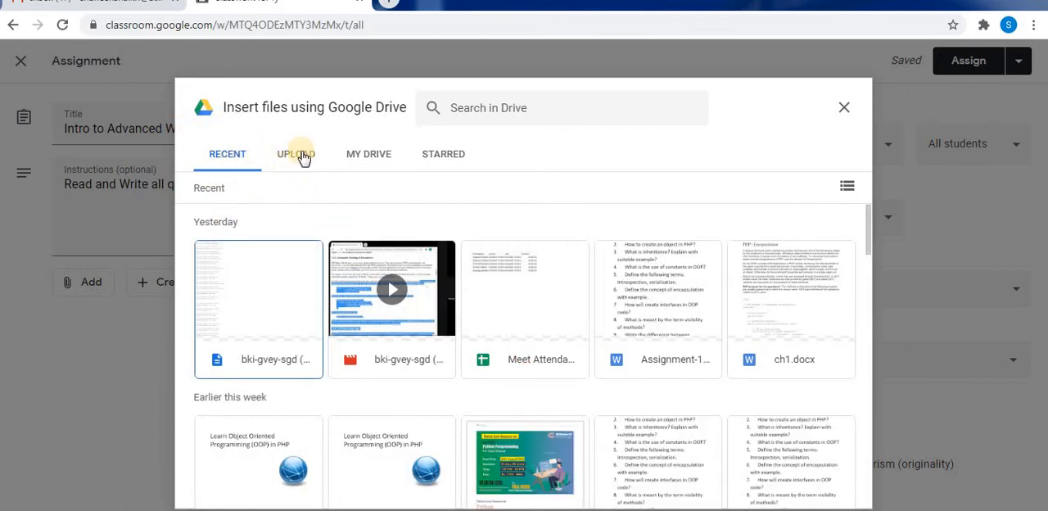
left_click(301, 156)
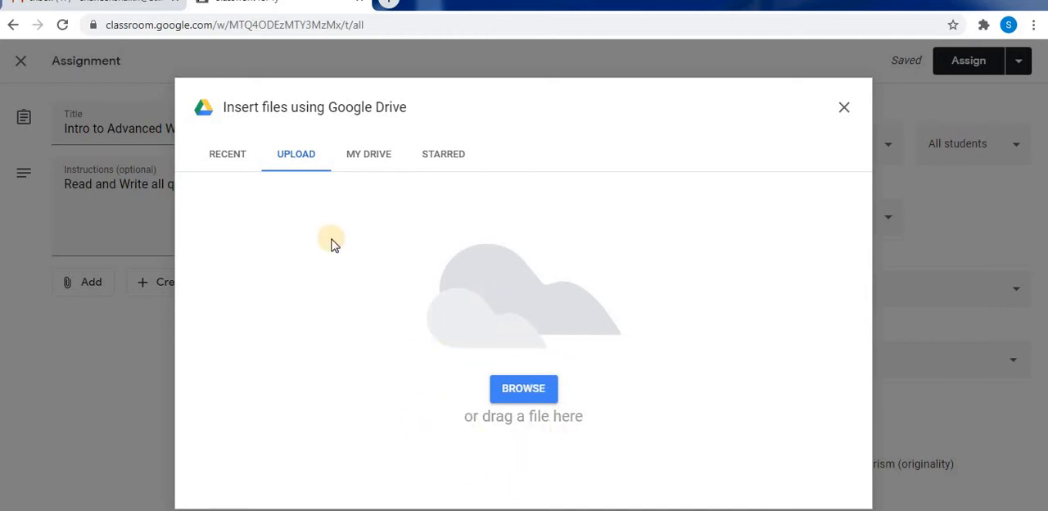
left_click(360, 157)
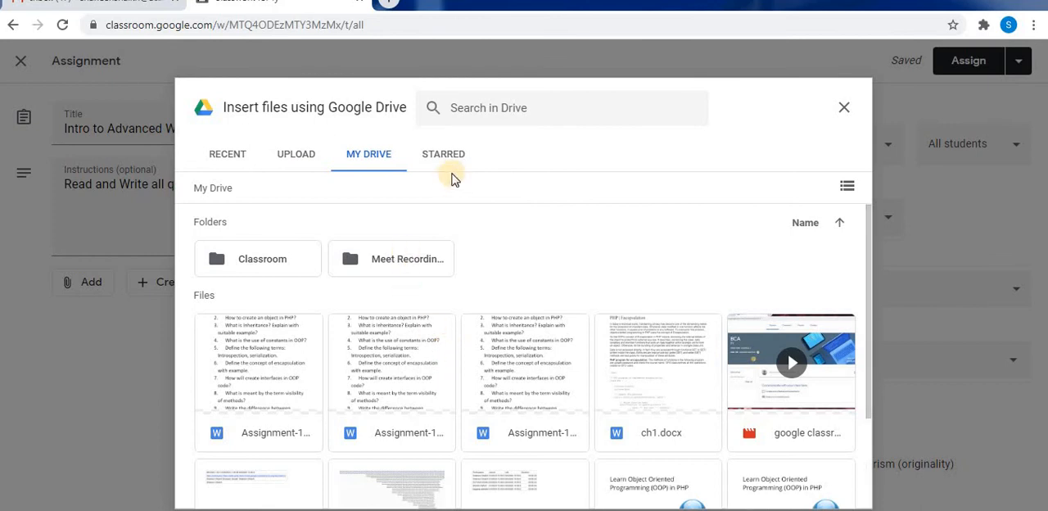
left_click(452, 158)
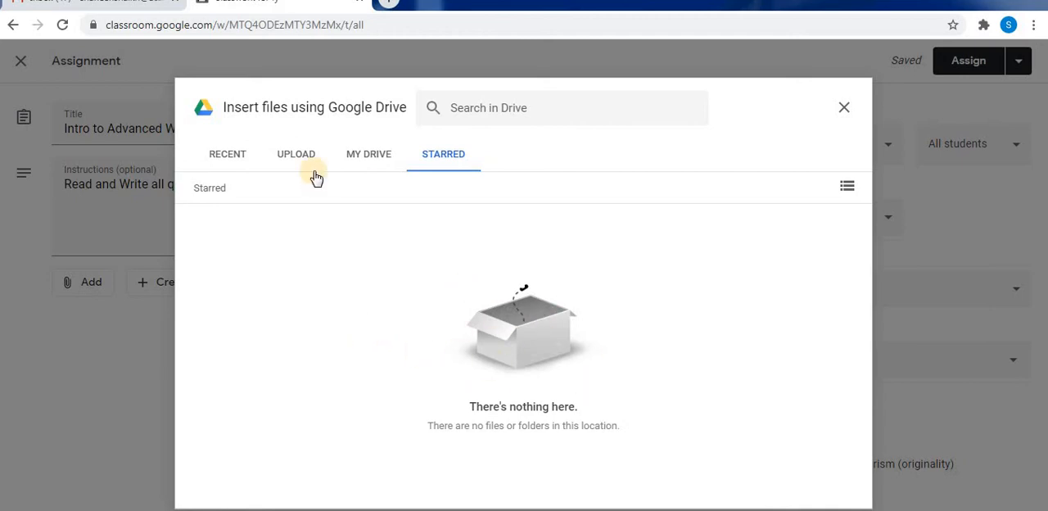
Upload and attach the Word file Assignment-1 from the assignment folder inside the desktop's TYBCA(sci) folder.
left_click(288, 156)
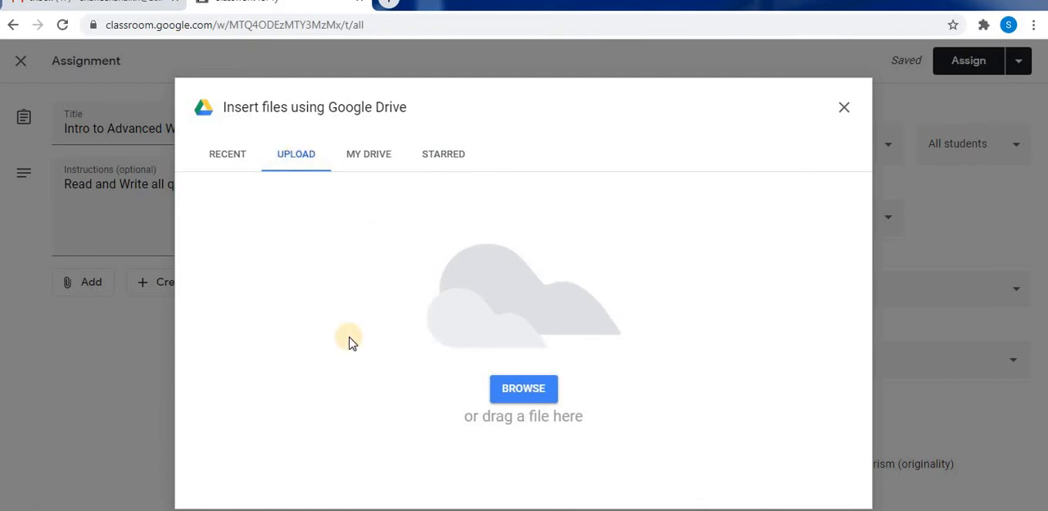
left_click(509, 394)
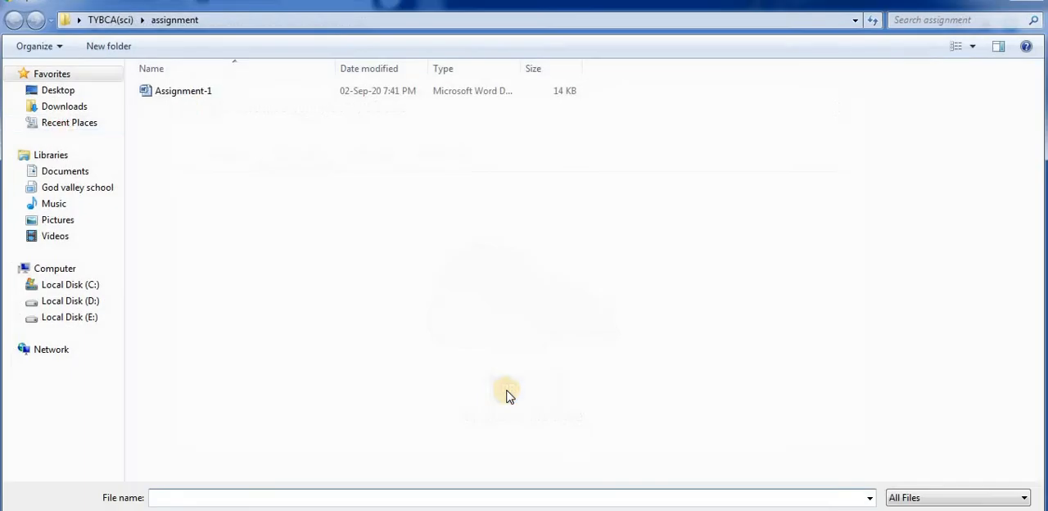
left_click(65, 123)
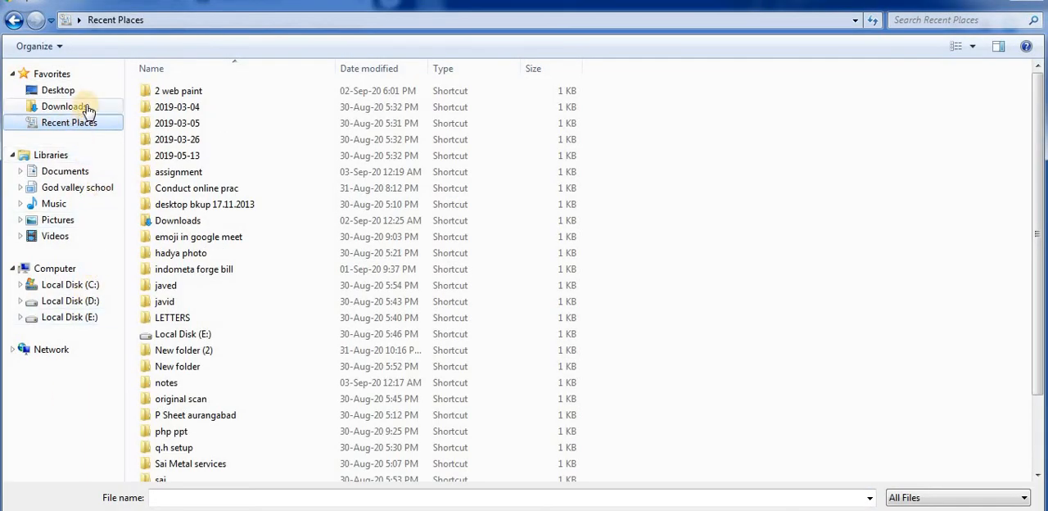
left_click(77, 91)
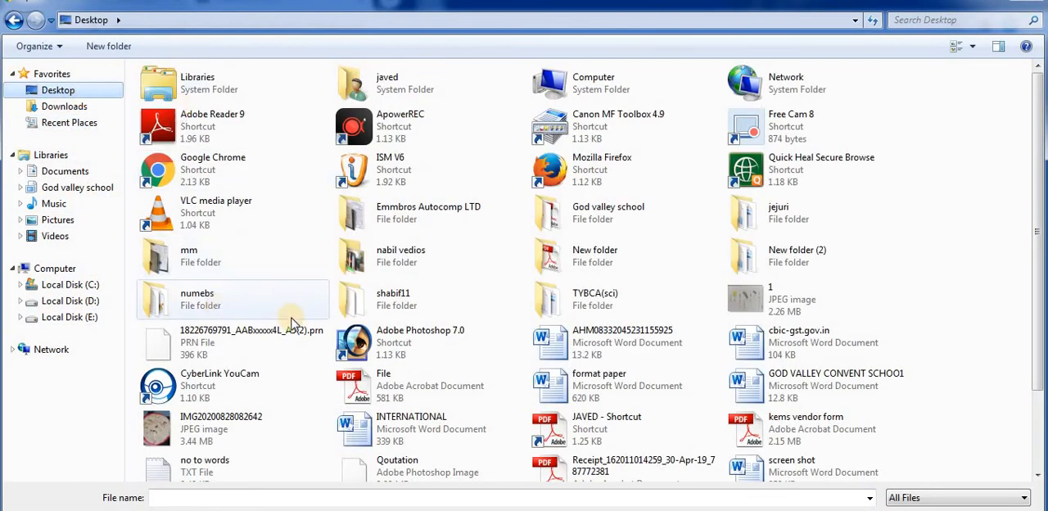
scroll(427, 403, "down", 3)
left_click(422, 414)
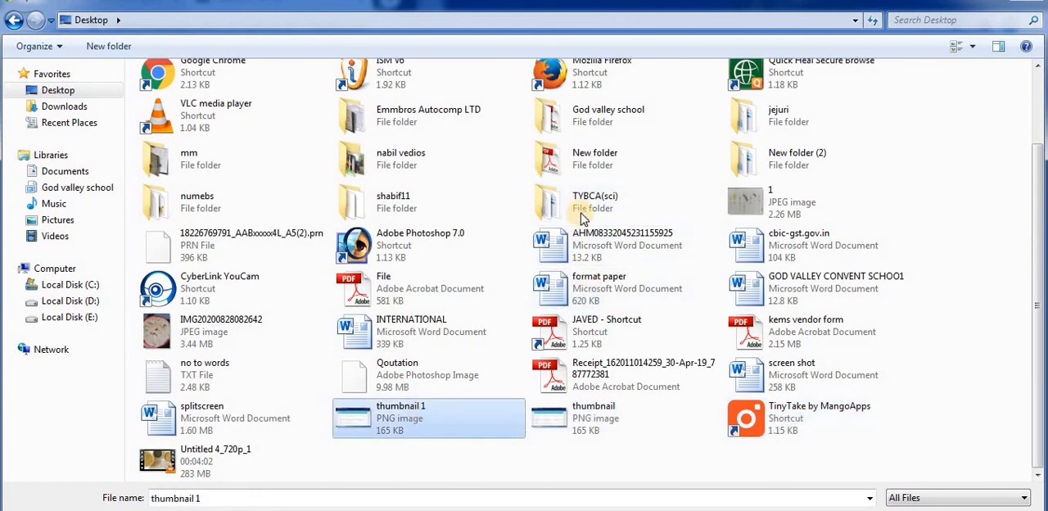
double_click(575, 205)
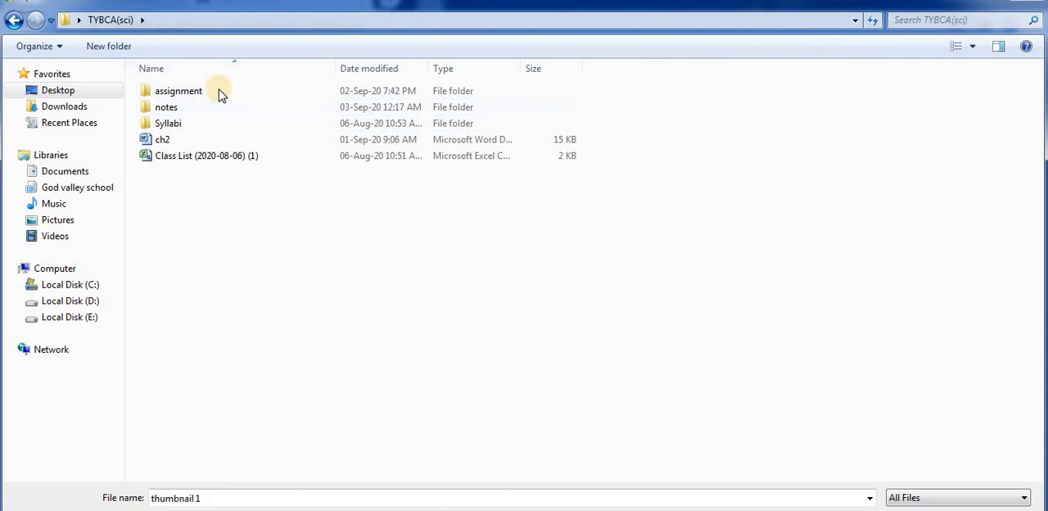
left_click(219, 95)
double_click(217, 96)
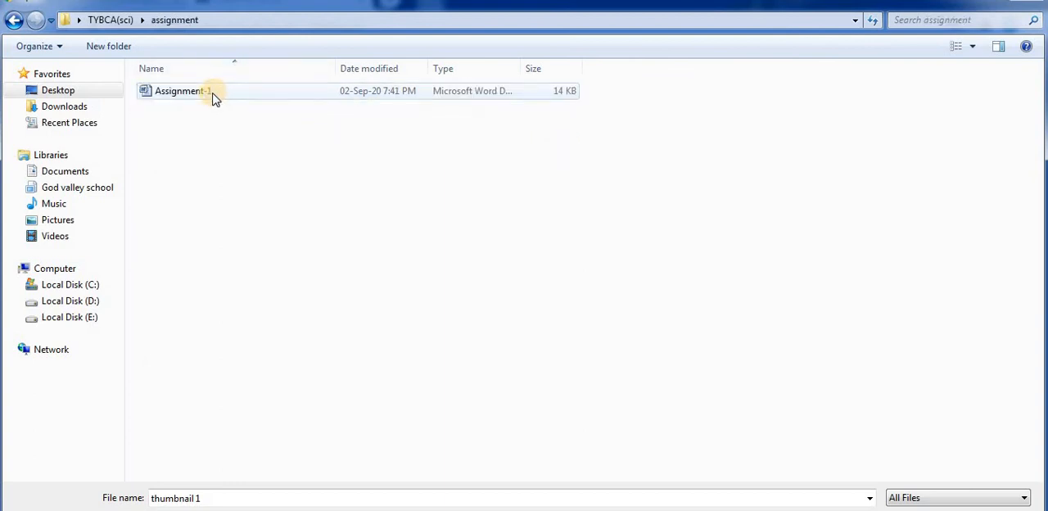
left_click(210, 91)
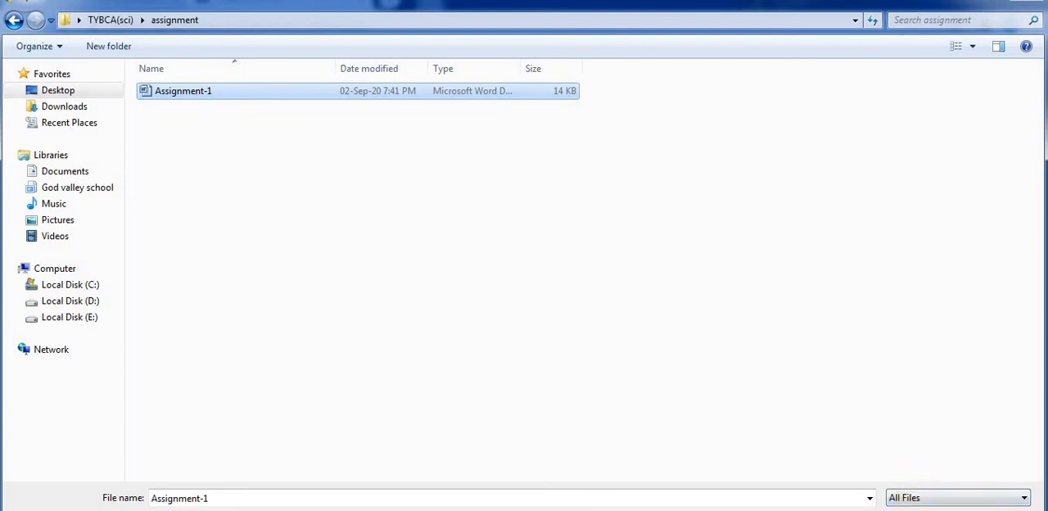
key("Return")
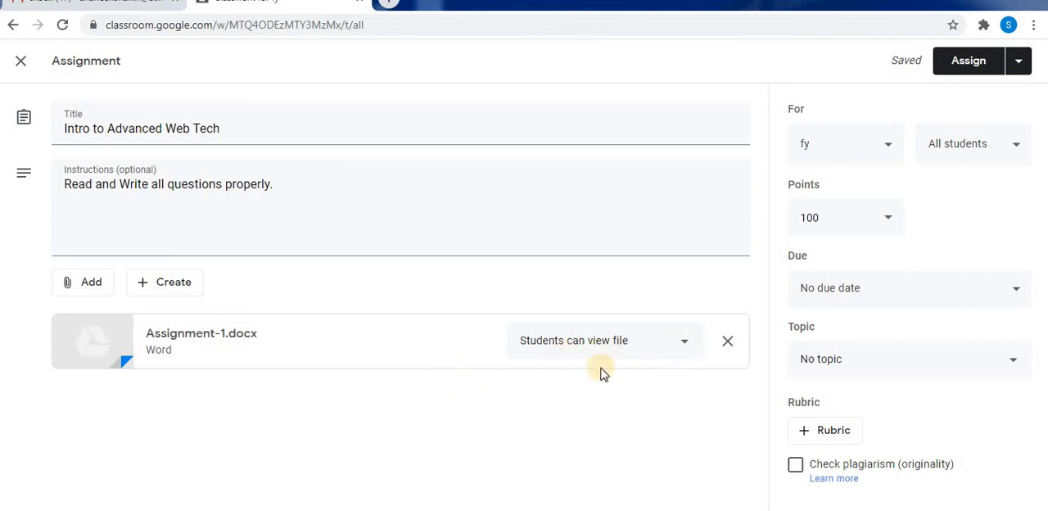
Set the Assignment-1.docx permission to "Students can view file" and review the classes the assignment can be given to.
left_click(685, 341)
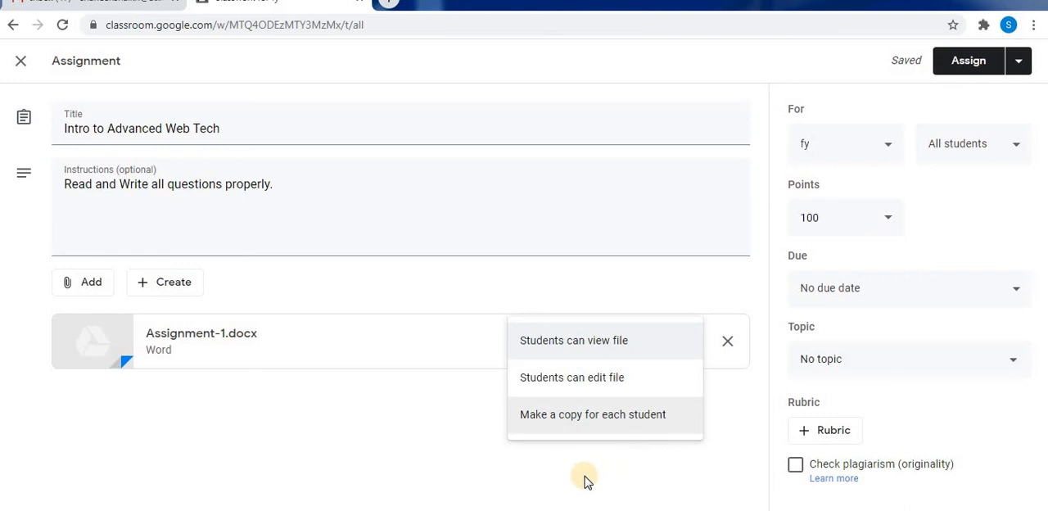
left_click(611, 342)
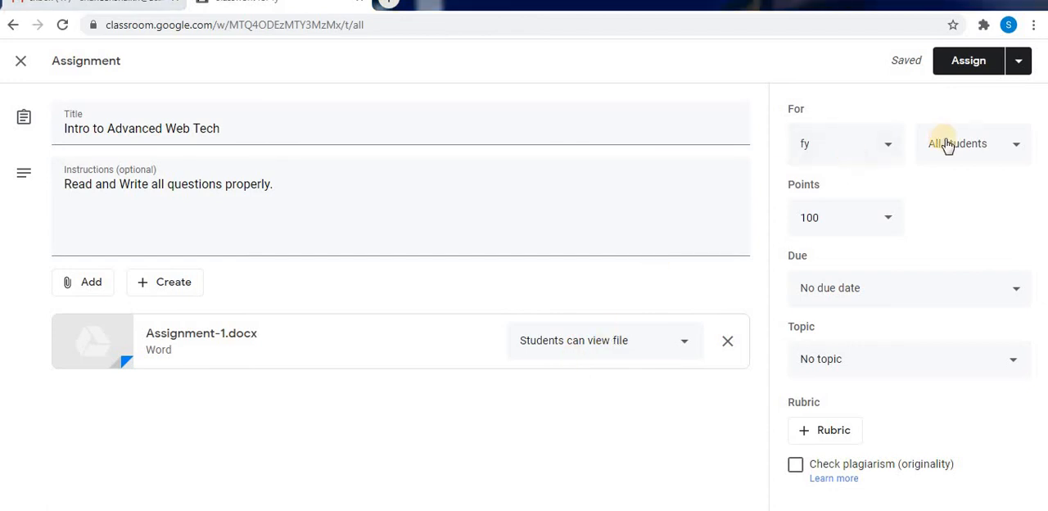
left_click(889, 153)
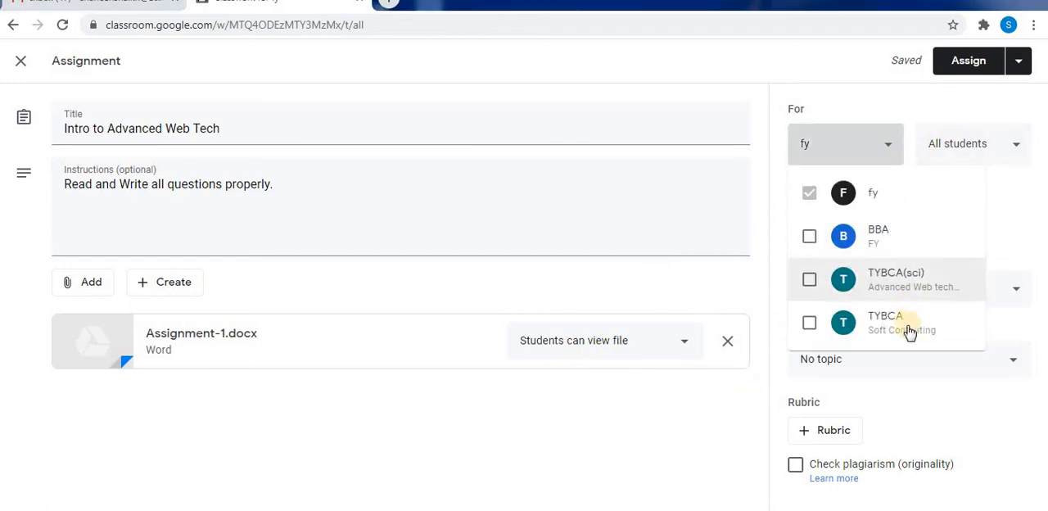
left_click(720, 434)
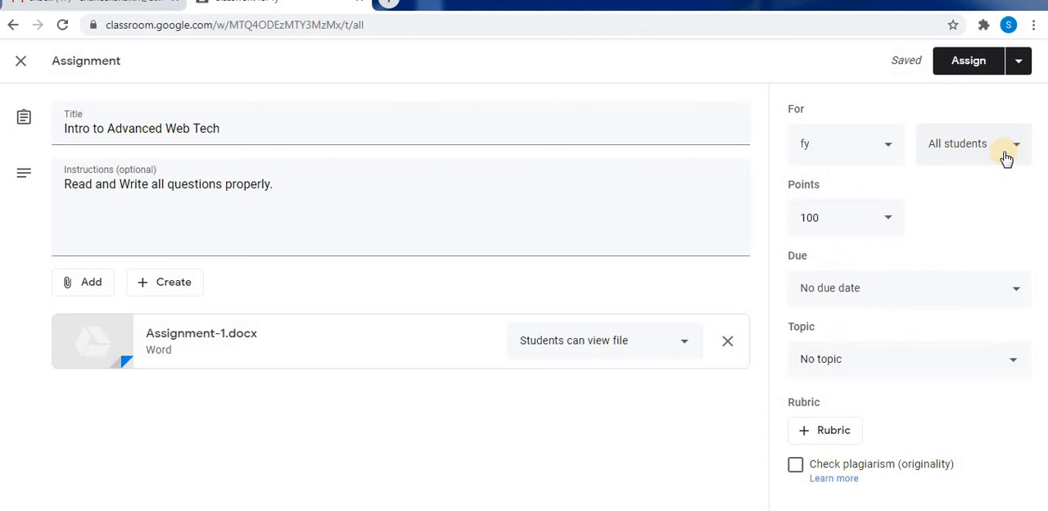
Assign the work to all fy students as Ungraded with the due date Tue, Sep 8, 11:59 PM.
left_click(890, 223)
left_click(890, 224)
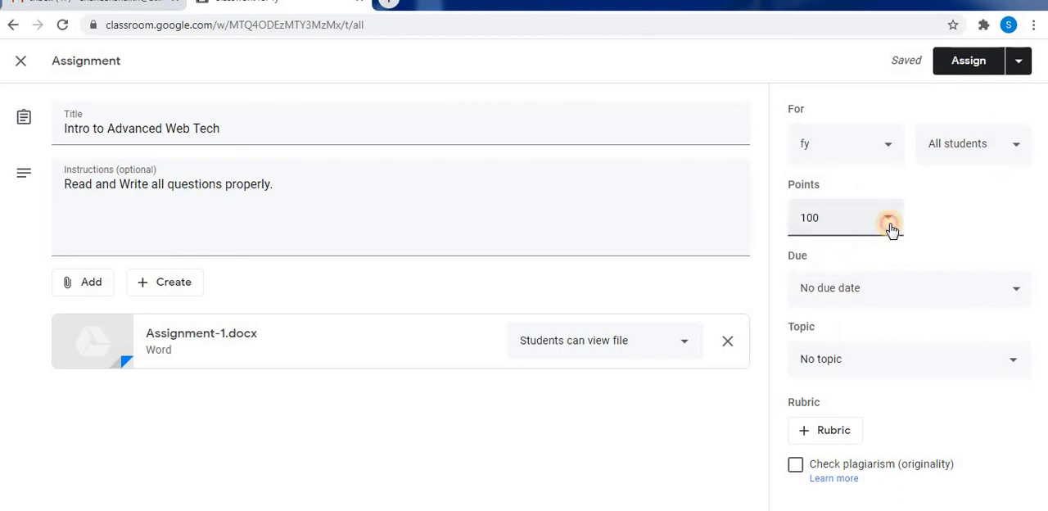
left_click(842, 256)
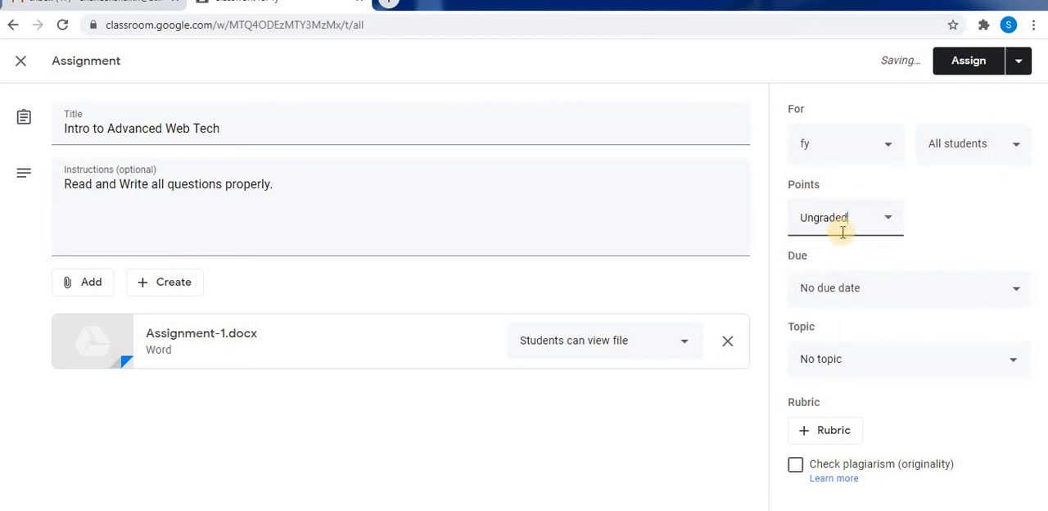
left_click(1020, 291)
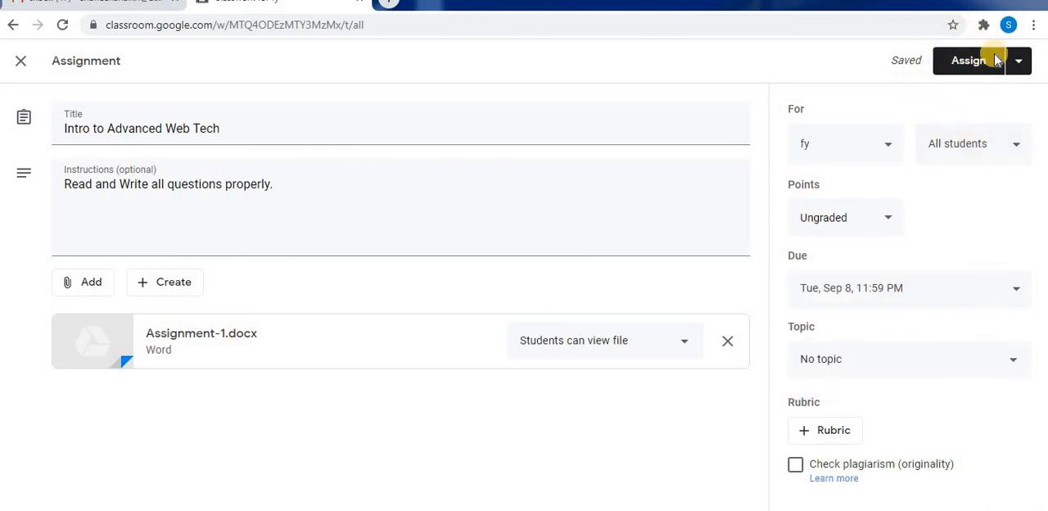
left_click(979, 59)
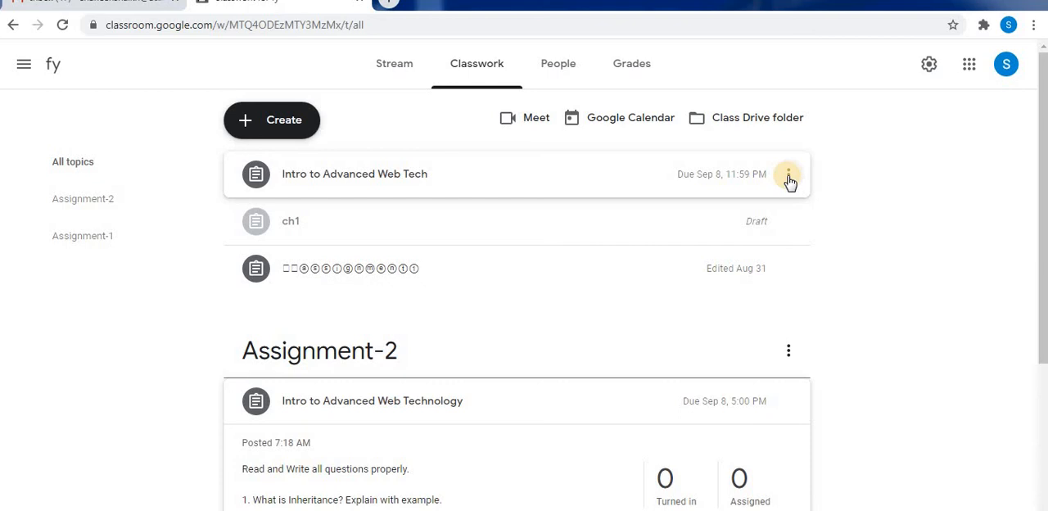
Edit the posted "Intro to Advanced Web Tech" assignment to put it under the topic Assignment-2, and save it.
left_click(788, 177)
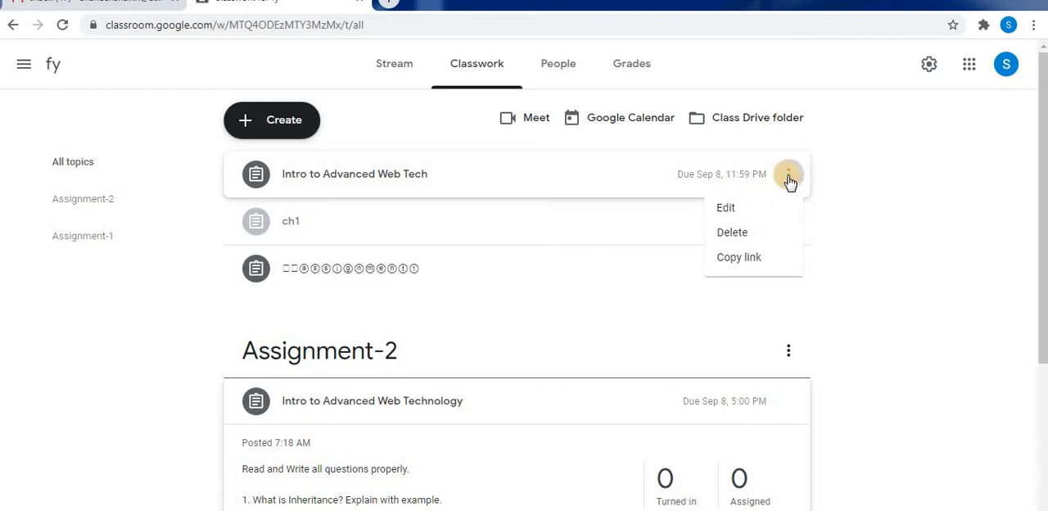
left_click(750, 209)
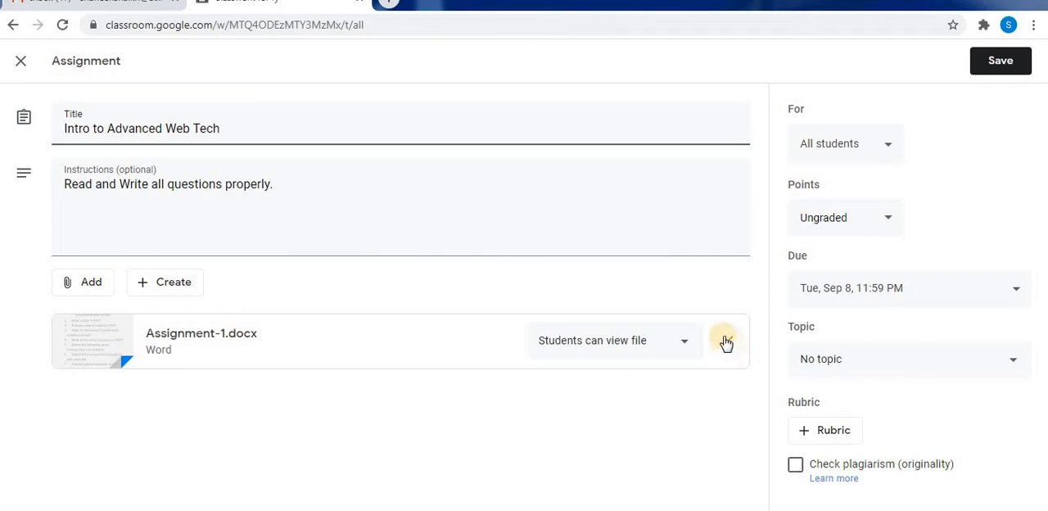
left_click(1015, 365)
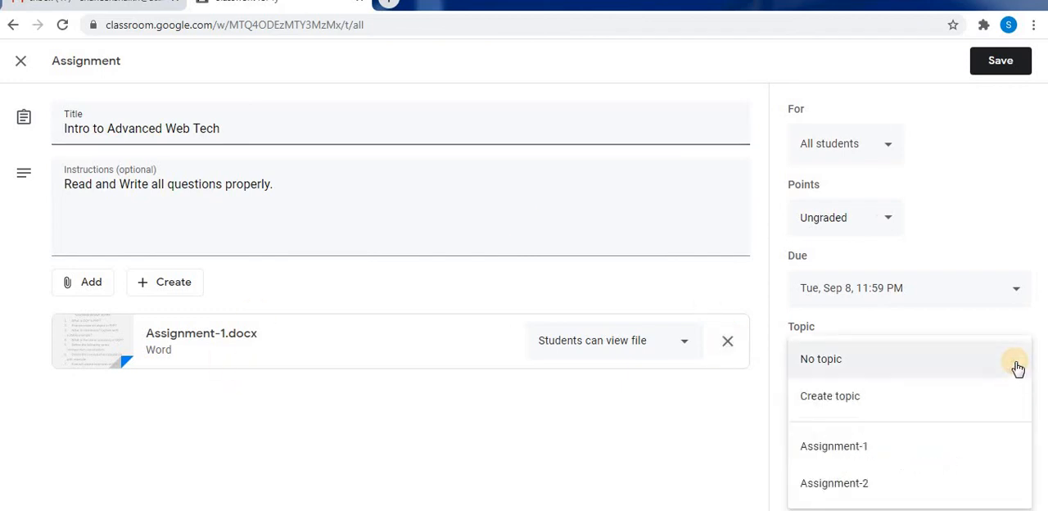
left_click(839, 488)
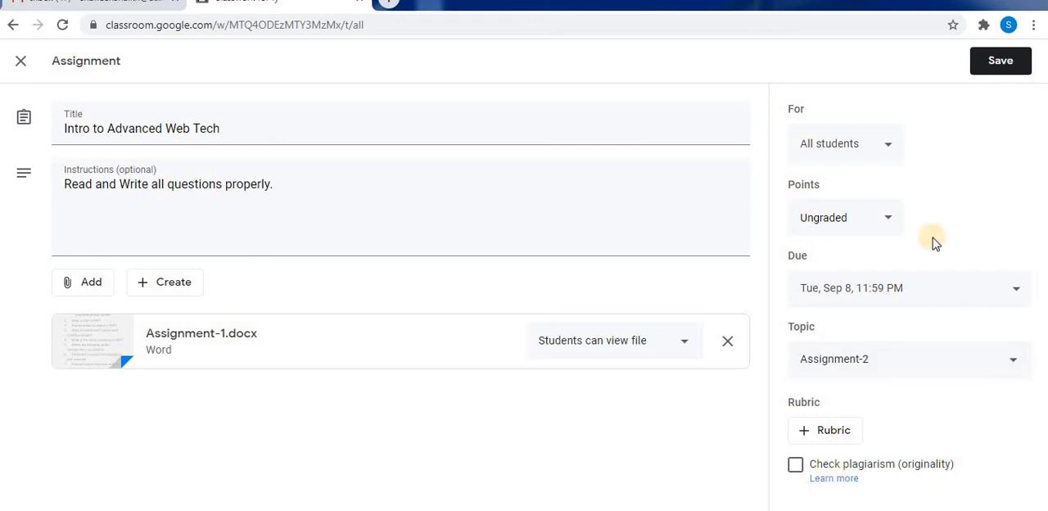
left_click(1005, 66)
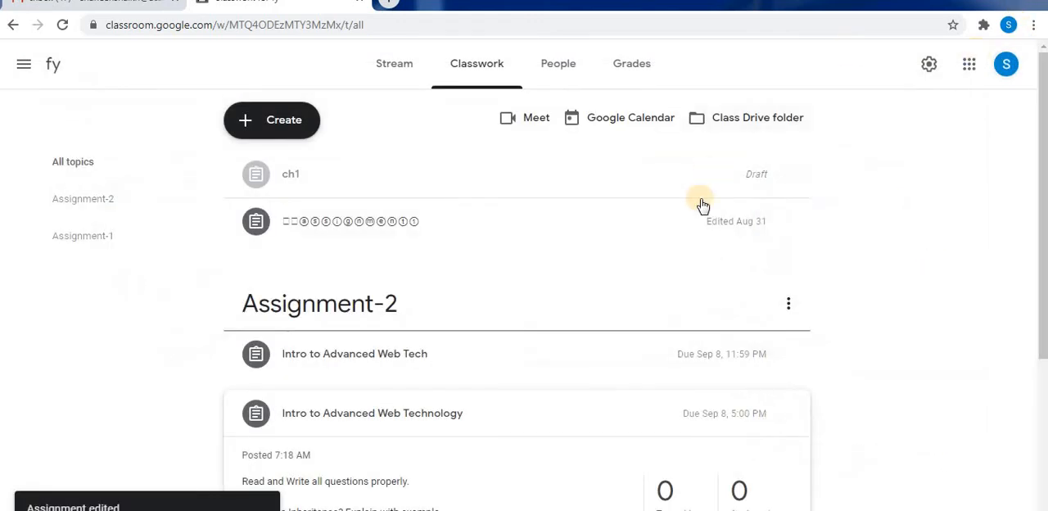
Review the details of the "Intro to Advanced Web Tech" and "Intro to Advanced Web Technology" assignments under Assignment-2.
left_click(436, 366)
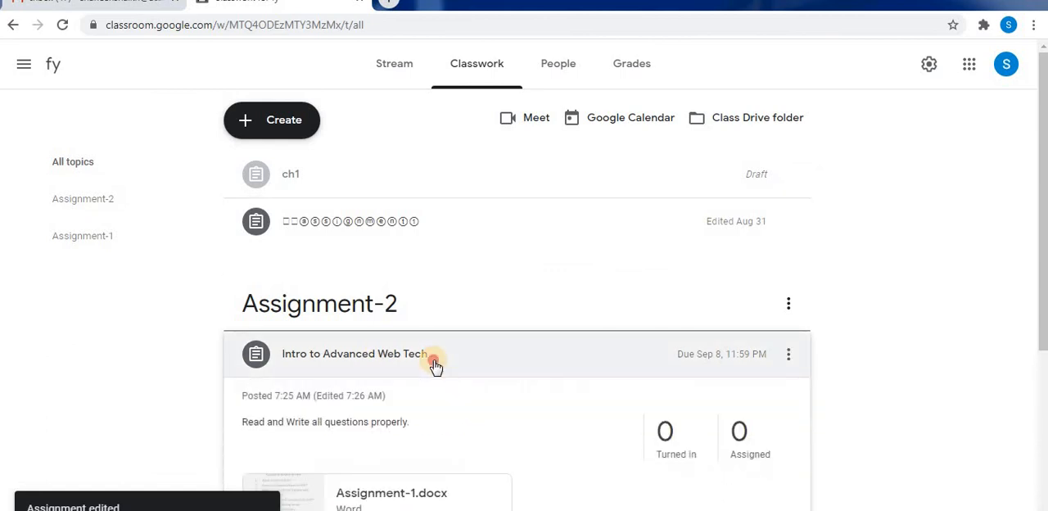
left_click(434, 364)
scroll(384, 293, "down", 1)
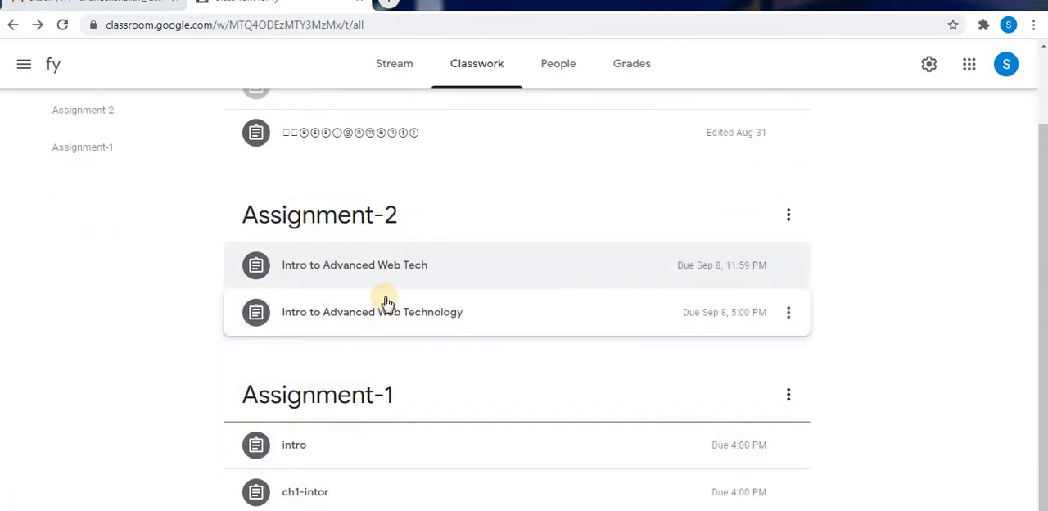
left_click(435, 325)
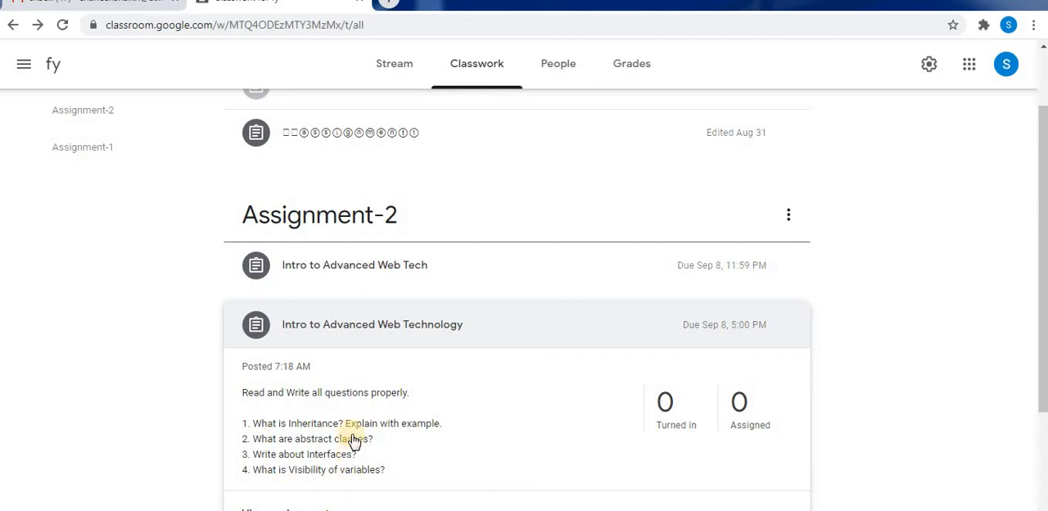
left_click(482, 341)
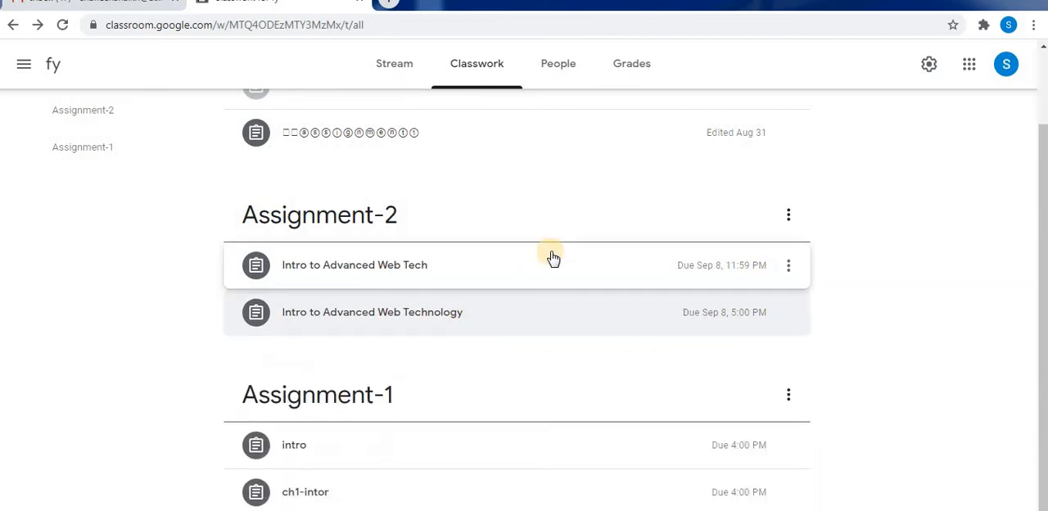
left_click(552, 258)
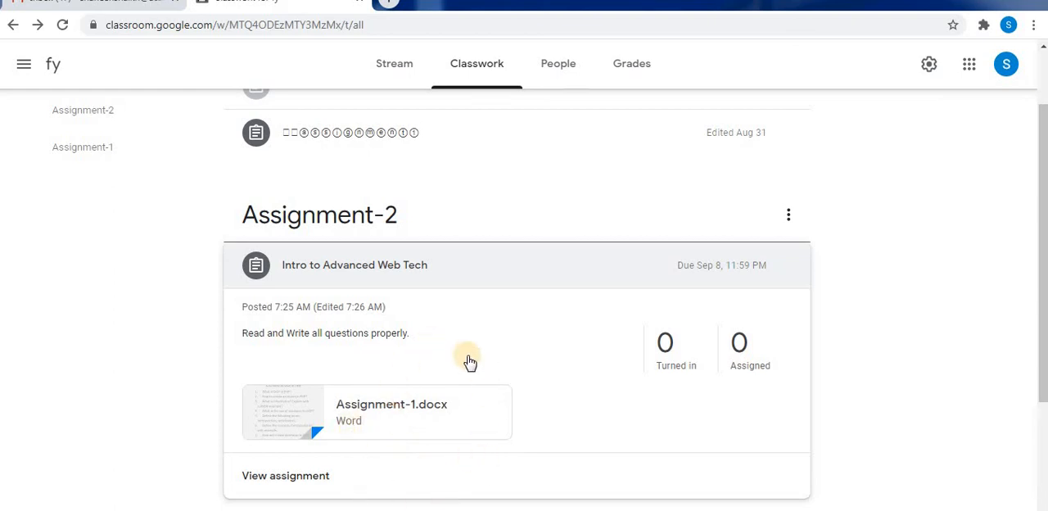
left_click(442, 266)
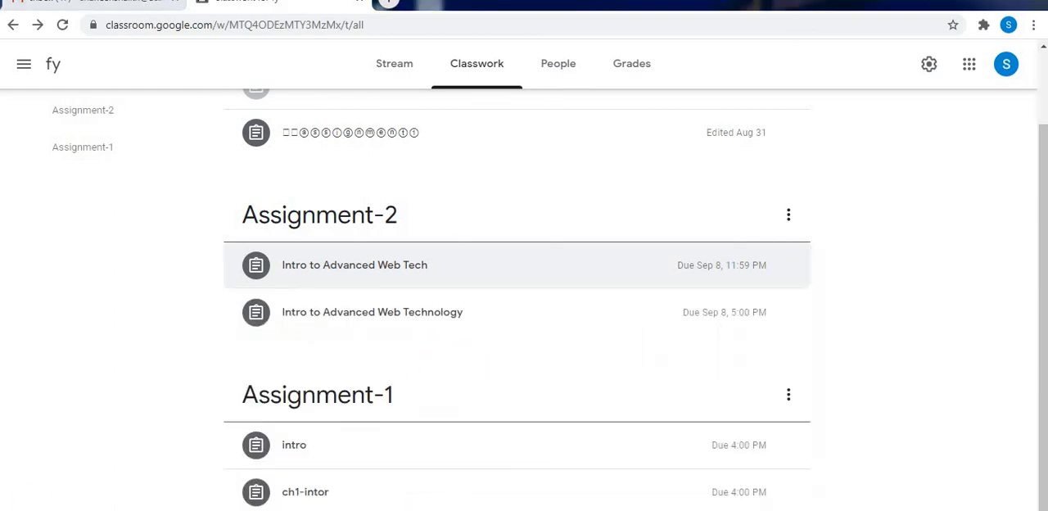